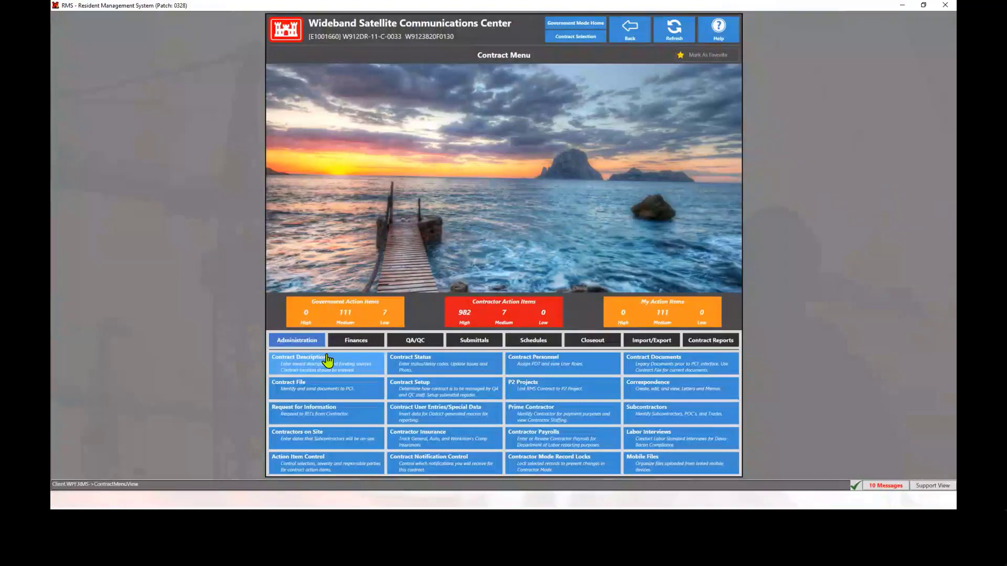
Open in-review transmittal "01 78 36.00 24"01 7-1 from the transmittal log and add a shared document package to it
click(473, 341)
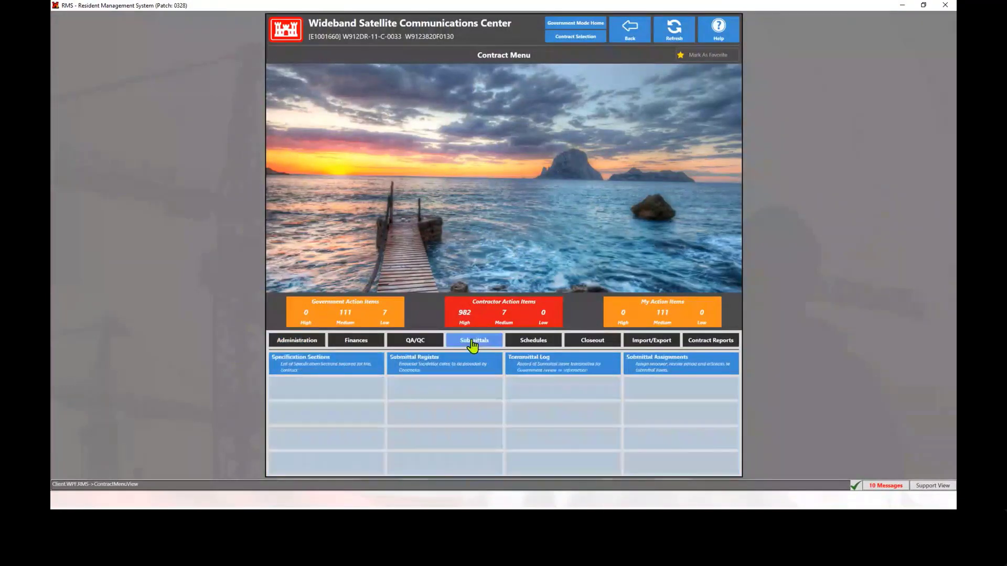
click(540, 363)
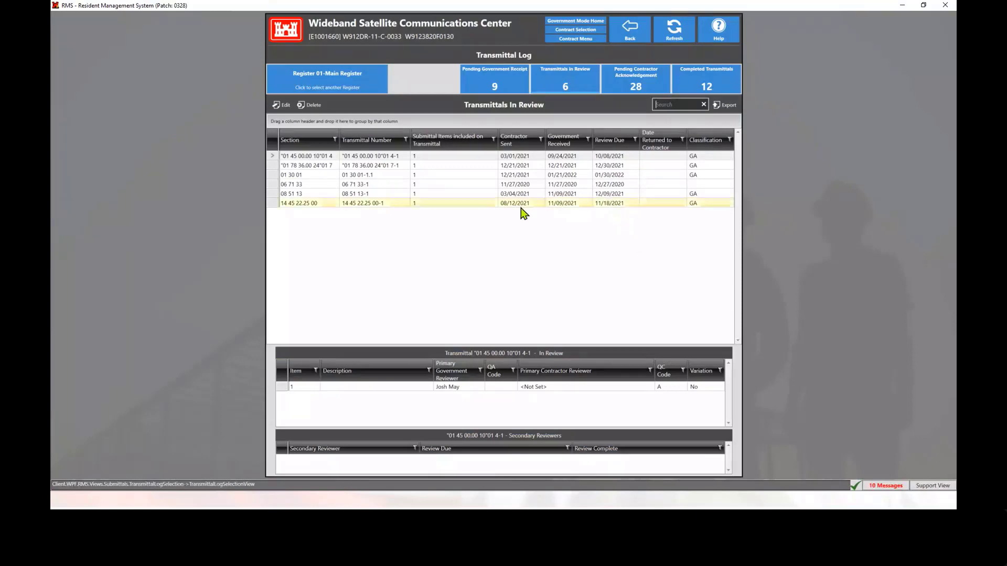
double_click(436, 166)
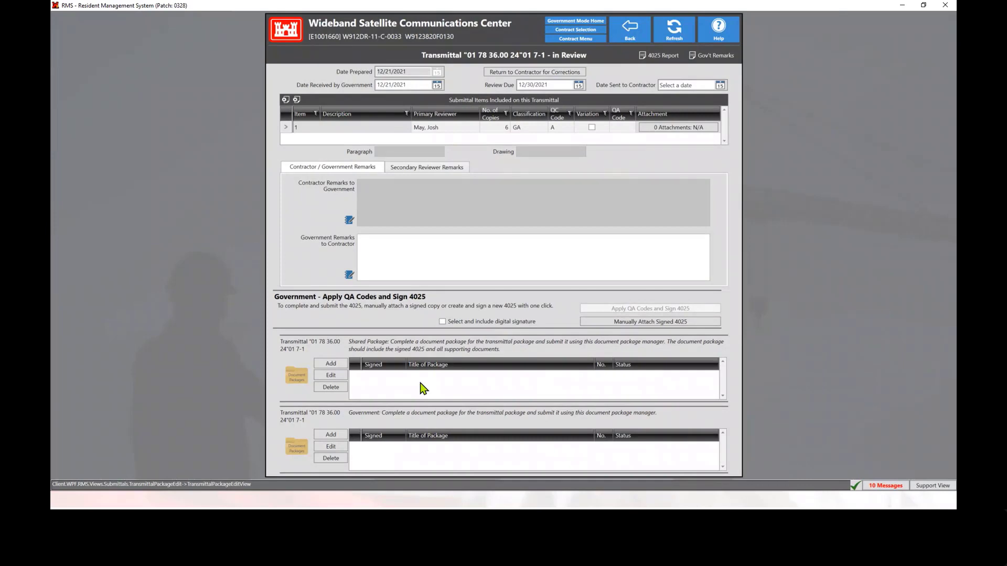
click(331, 363)
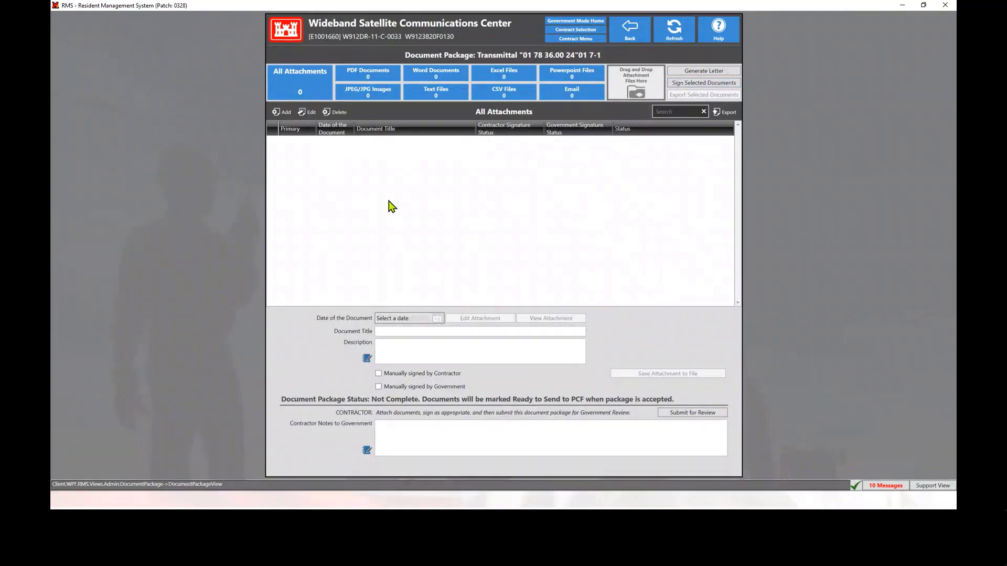
Attach the Word file "Testing DOCX doc signing in document packages" from the desktop Training folder to the package
click(283, 113)
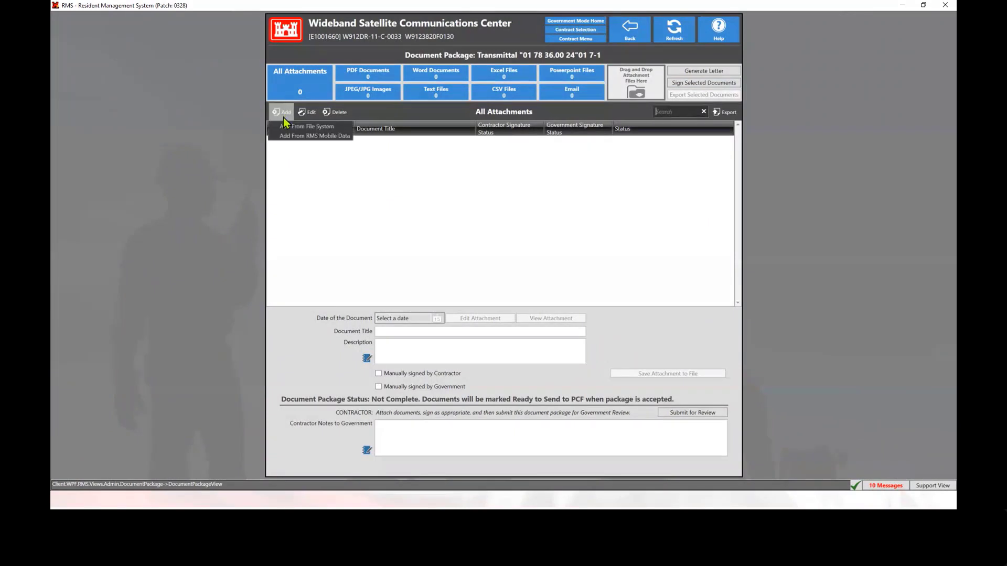
click(307, 126)
drag(243, 31, 476, 185)
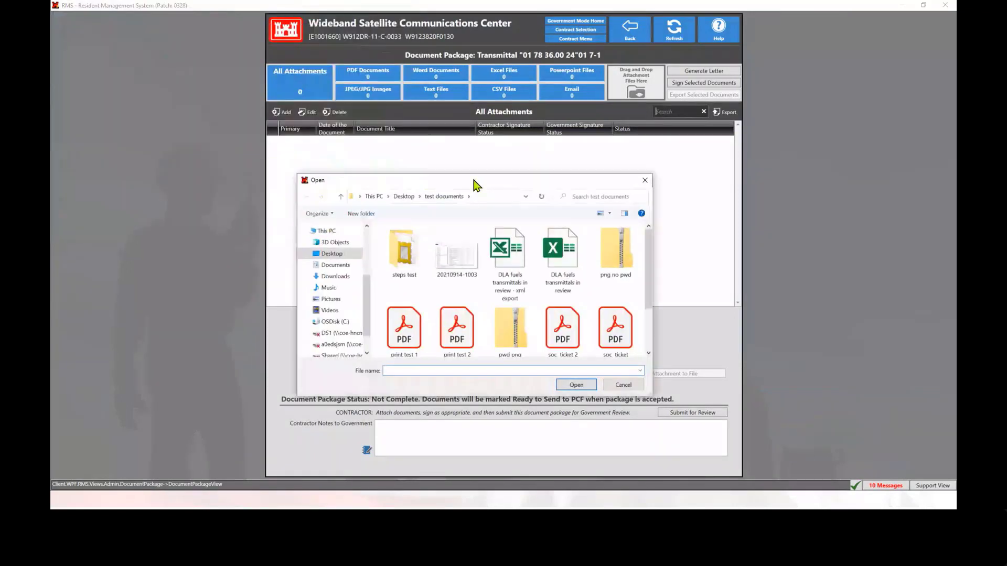
click(332, 254)
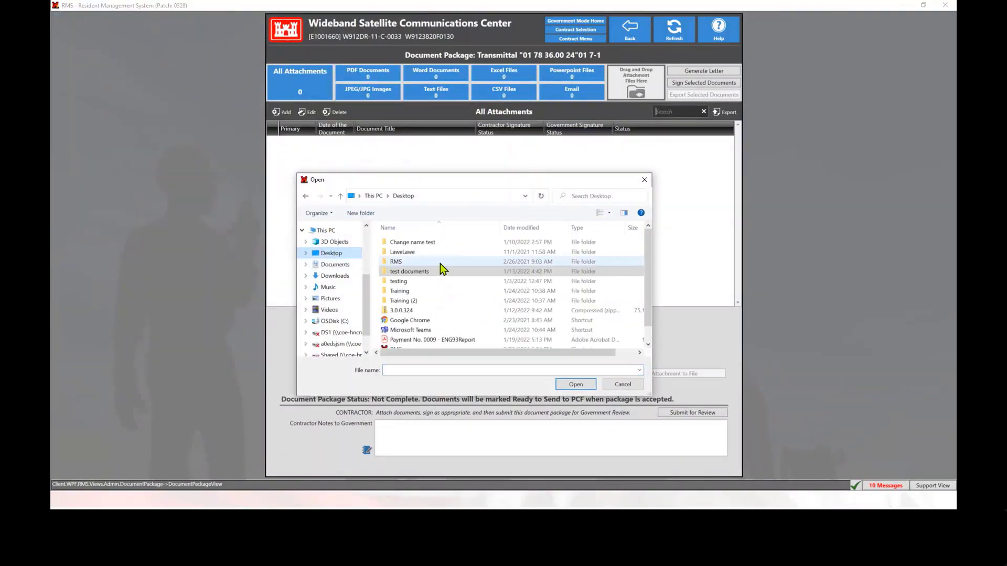
double_click(398, 291)
click(399, 292)
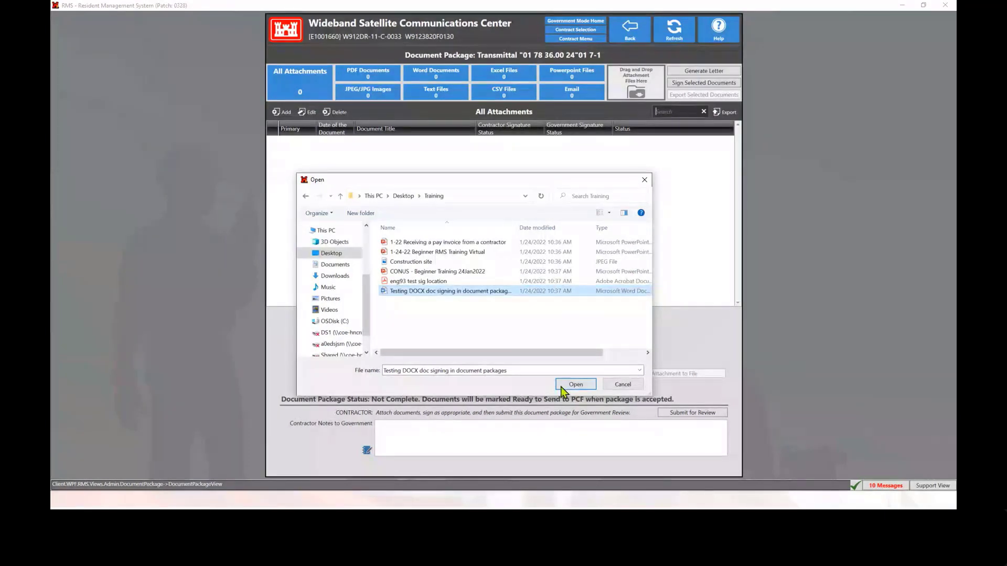
click(575, 384)
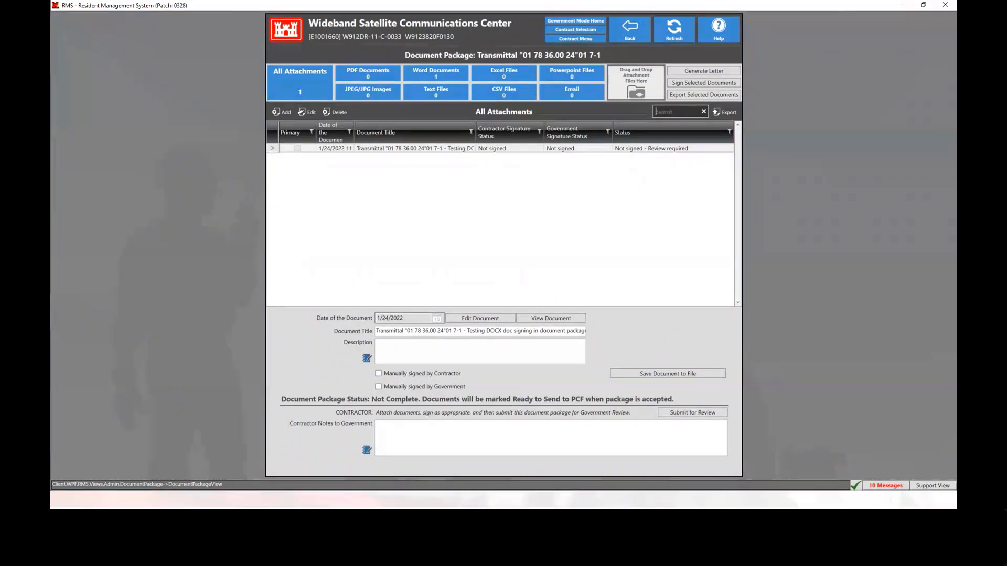
Switch to File Explorer and attach "eng93 test sig location" and "Construction site" from the Training folder to the package together
key(alt+Tab)
drag(755, 200, 452, 213)
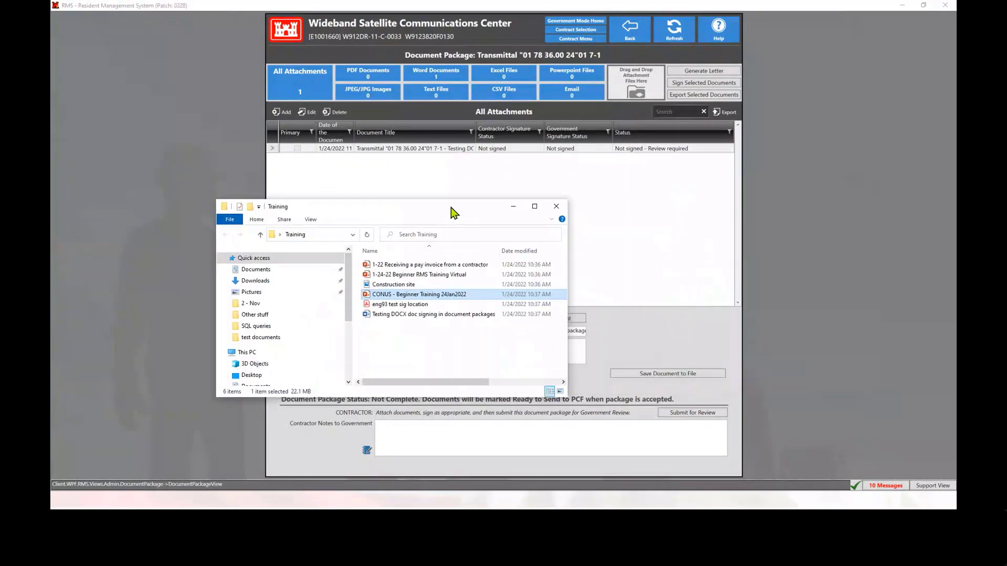
click(400, 304)
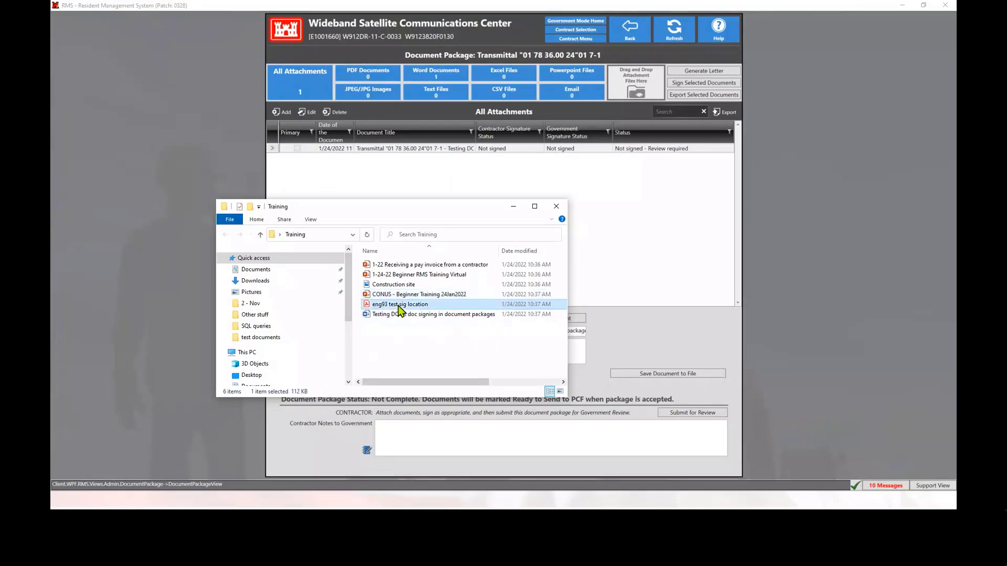
ctrl+click(399, 285)
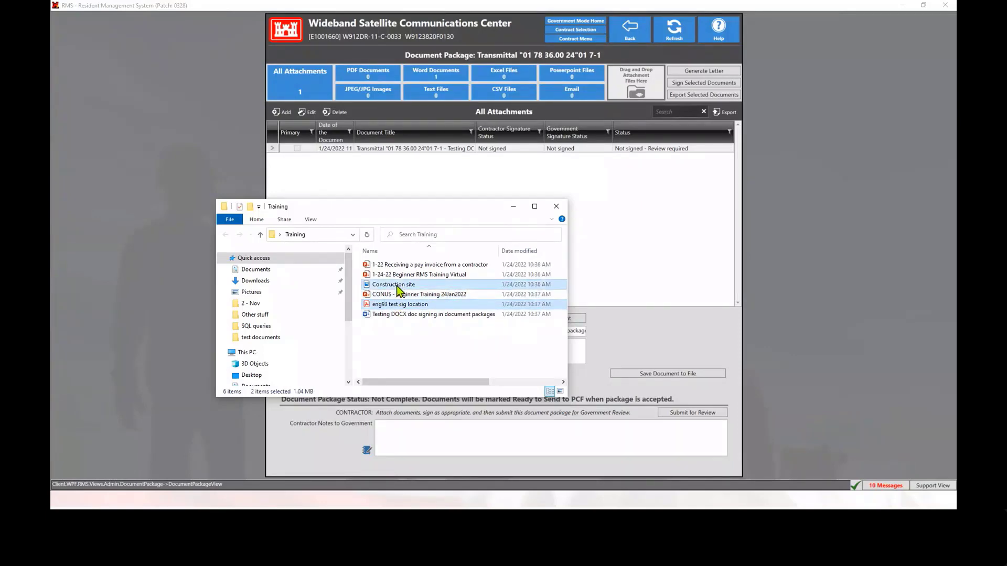
drag(399, 288, 638, 116)
drag(638, 117, 628, 180)
drag(628, 180, 630, 111)
drag(631, 87, 632, 90)
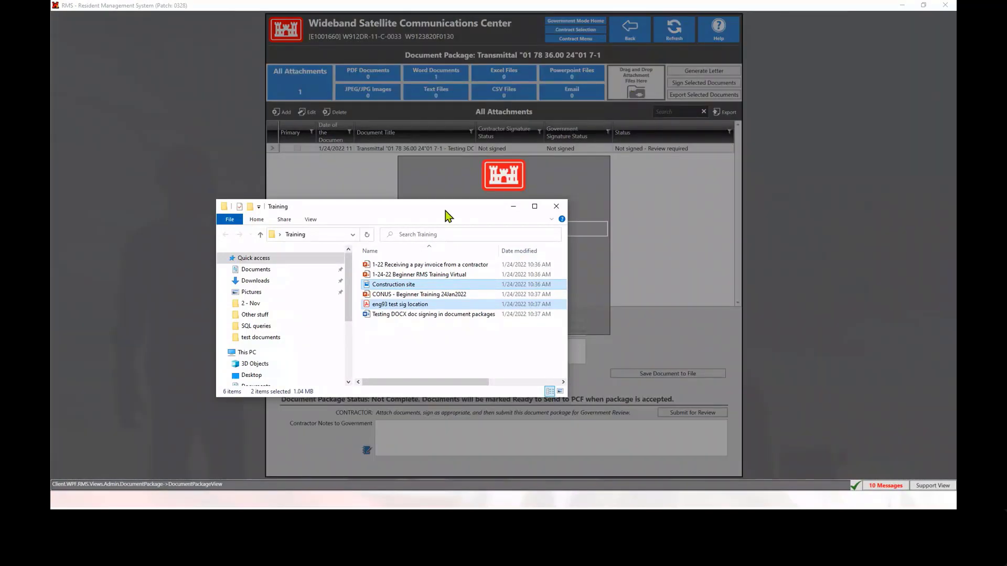
drag(443, 211, 1006, 243)
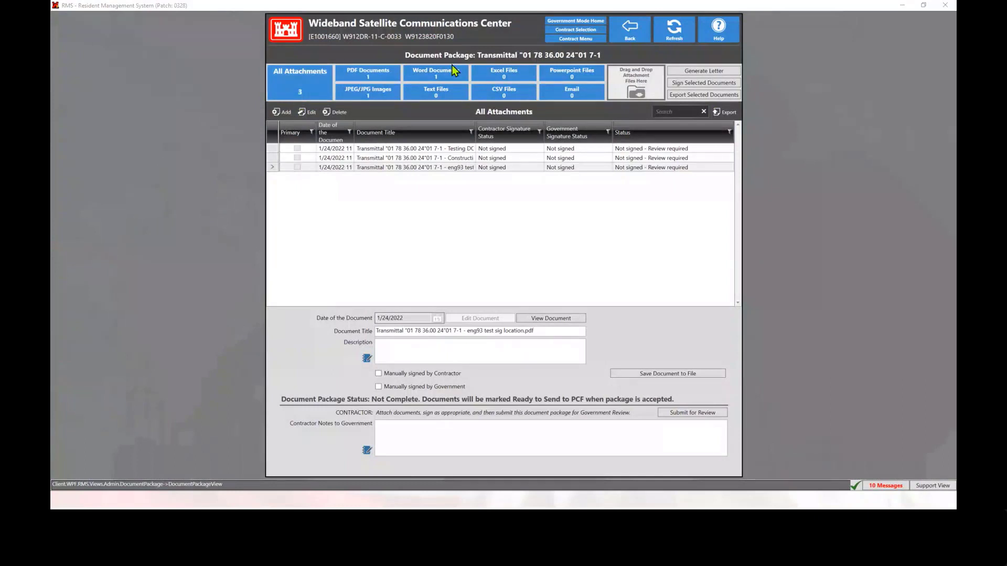
Review the package's attachments by file type: Word documents, PDF documents and JPEG images, including the Construction site image
click(432, 77)
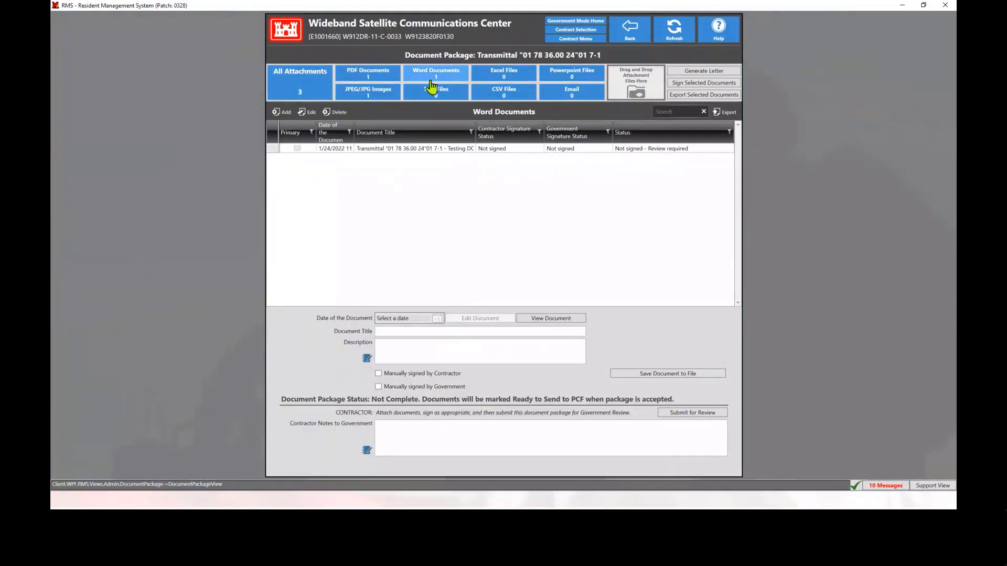
click(377, 93)
click(377, 76)
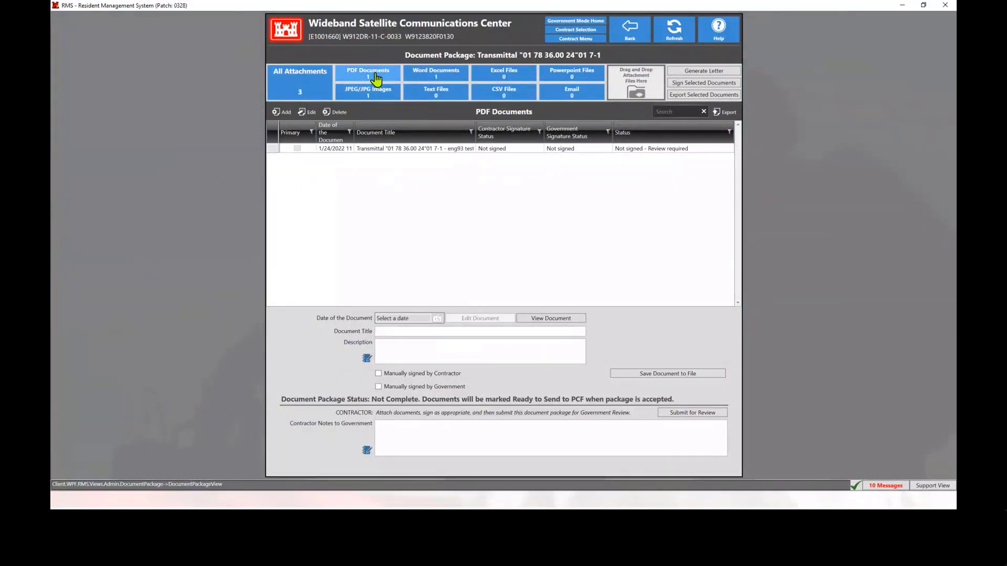
click(304, 95)
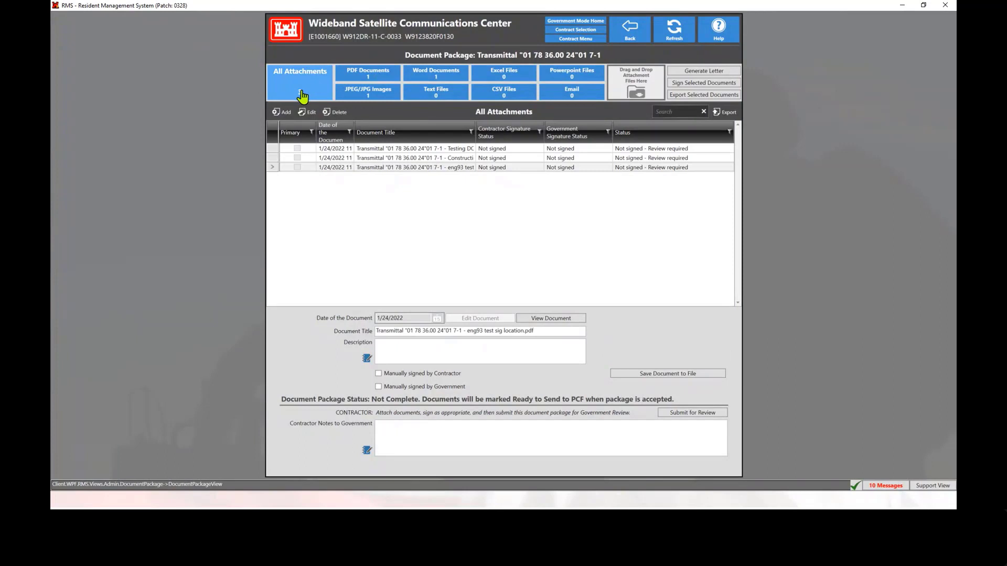
click(368, 96)
click(427, 151)
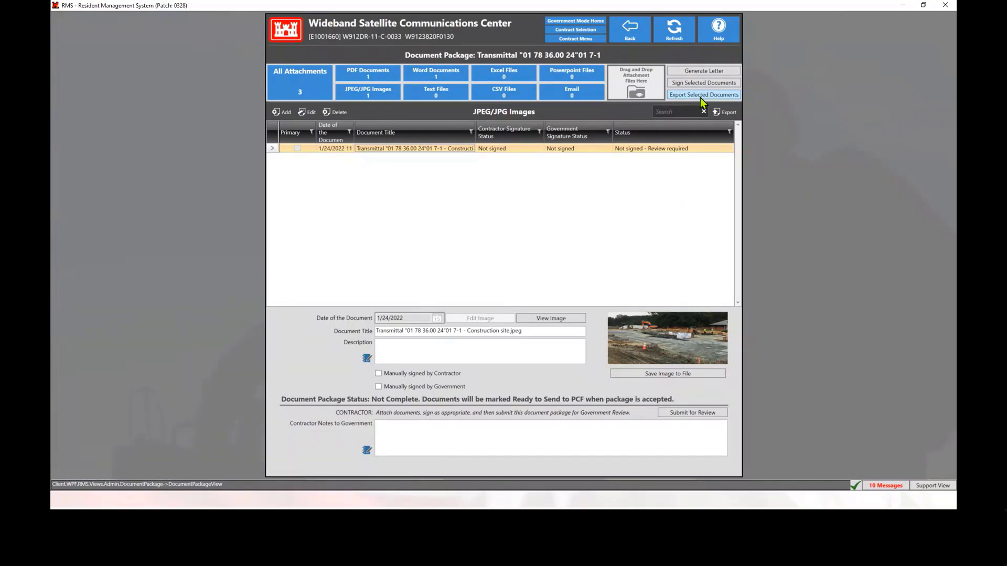
Mark the eng93 test sig location PDF among all attachments as manually signed by the contractor
click(294, 94)
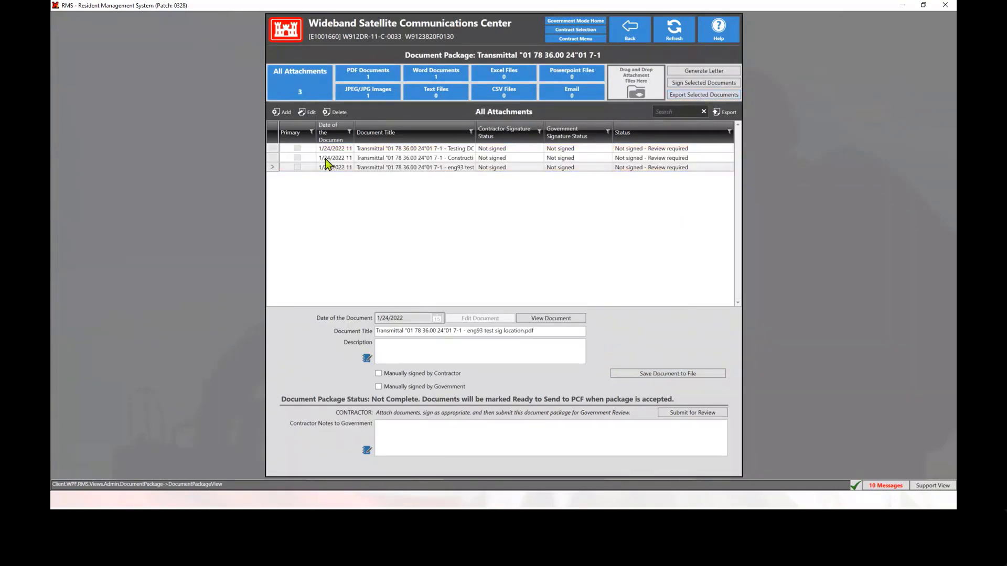
click(393, 167)
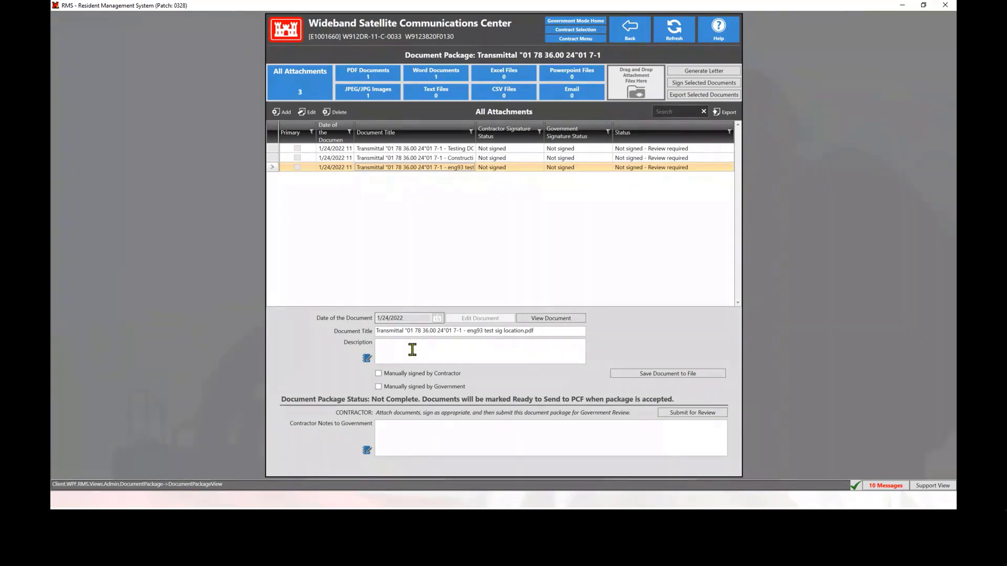
click(378, 374)
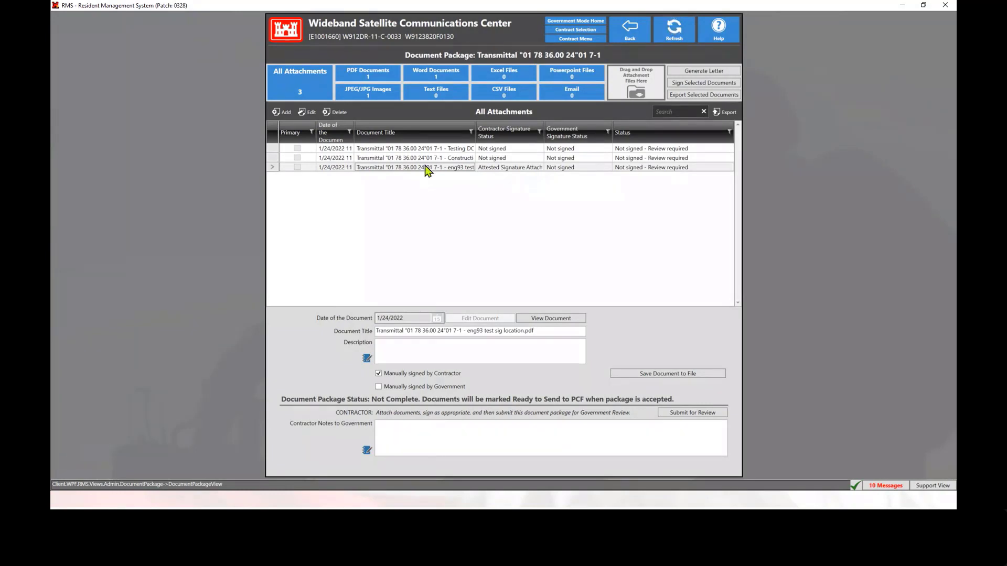
Start digital signing with only the Testing DOCX document selected and proceed to the signature position assignment
click(417, 149)
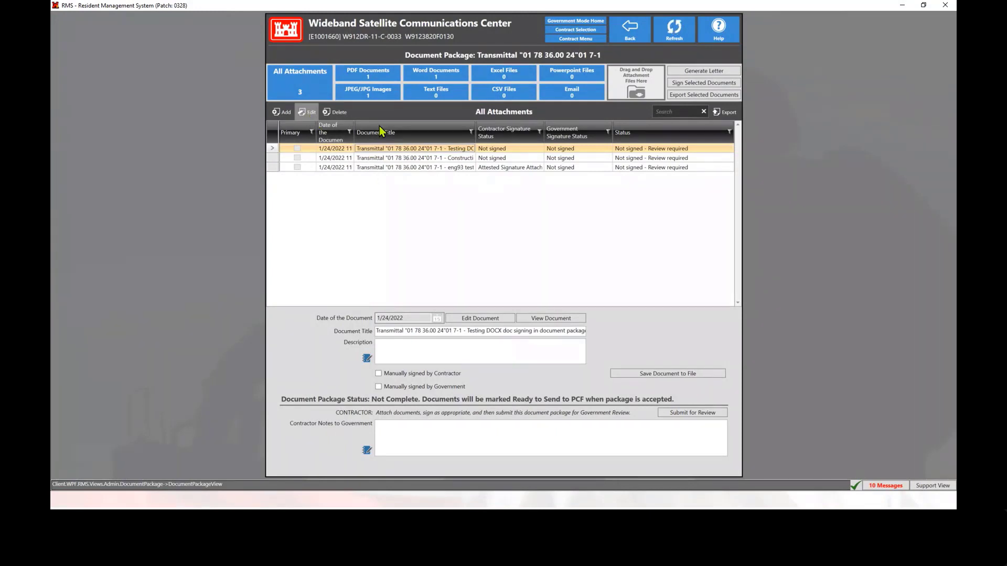
click(698, 84)
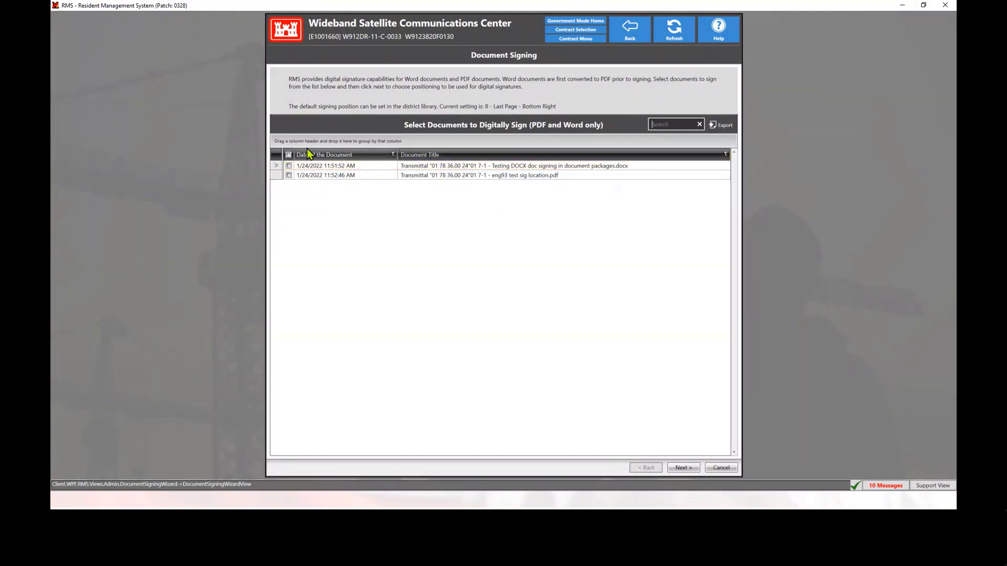
click(288, 165)
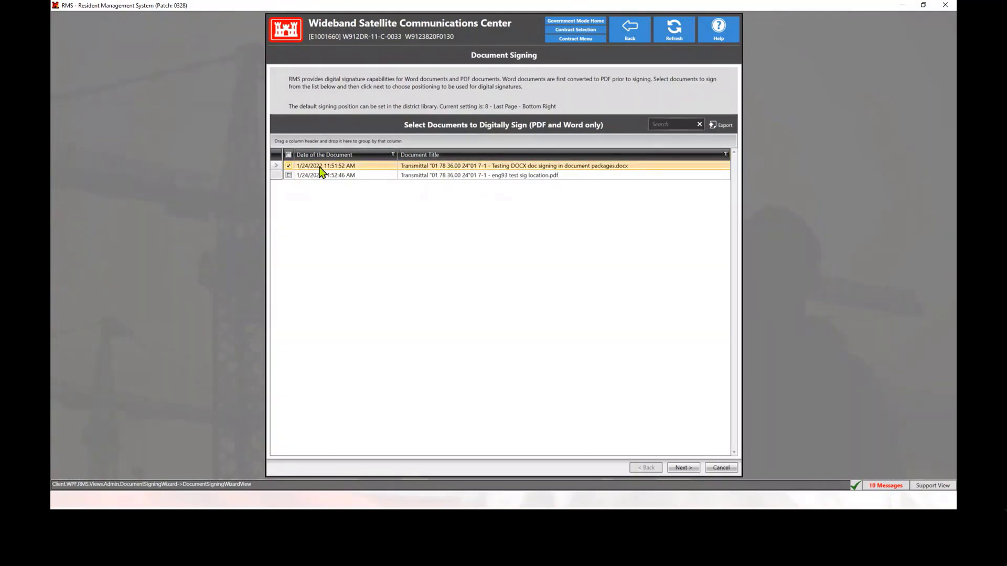
click(683, 468)
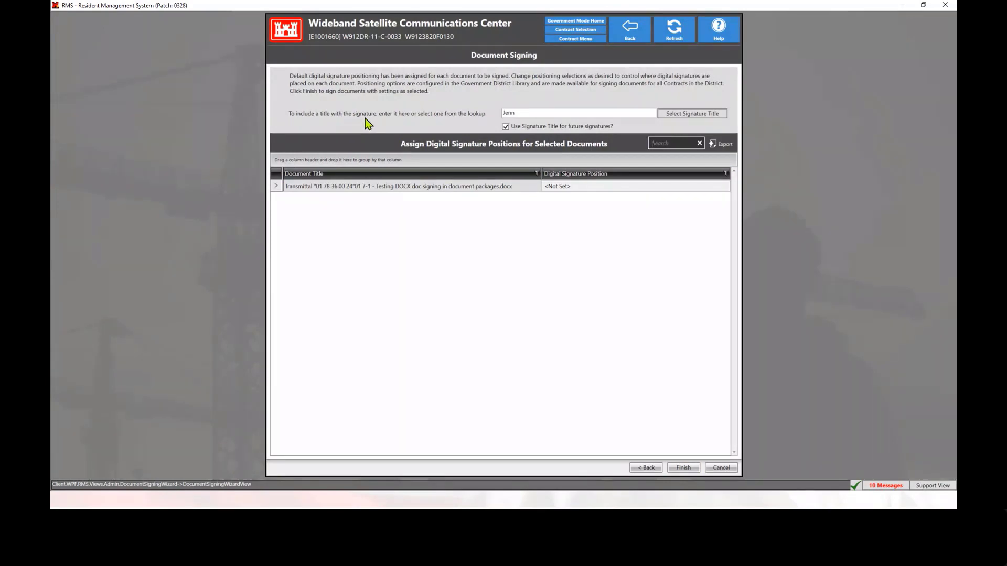
Replace the signature title with HDL
click(531, 114)
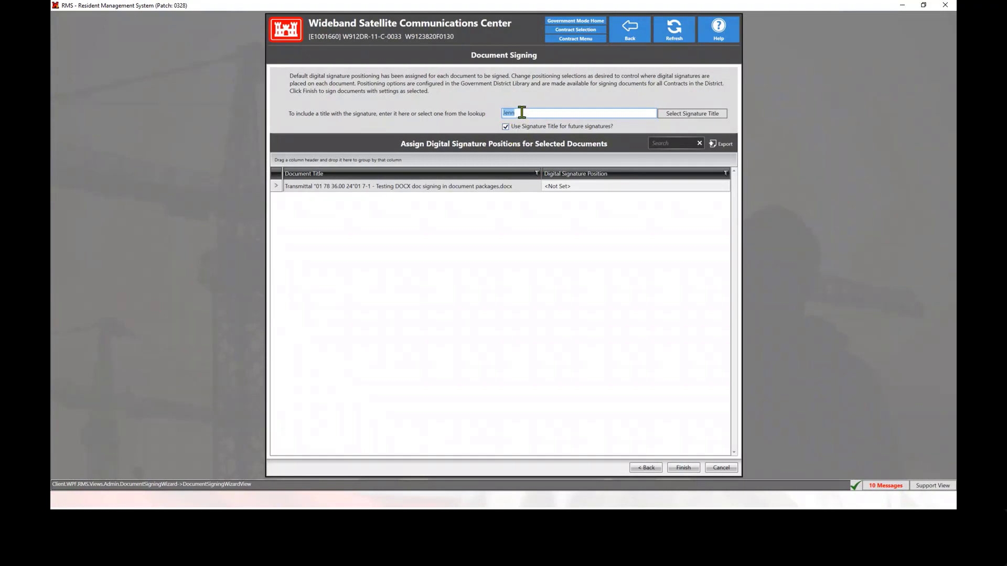
click(522, 113)
key(BackSpace)
key(BackSpace)
key(BackSpace)
text(HDL)
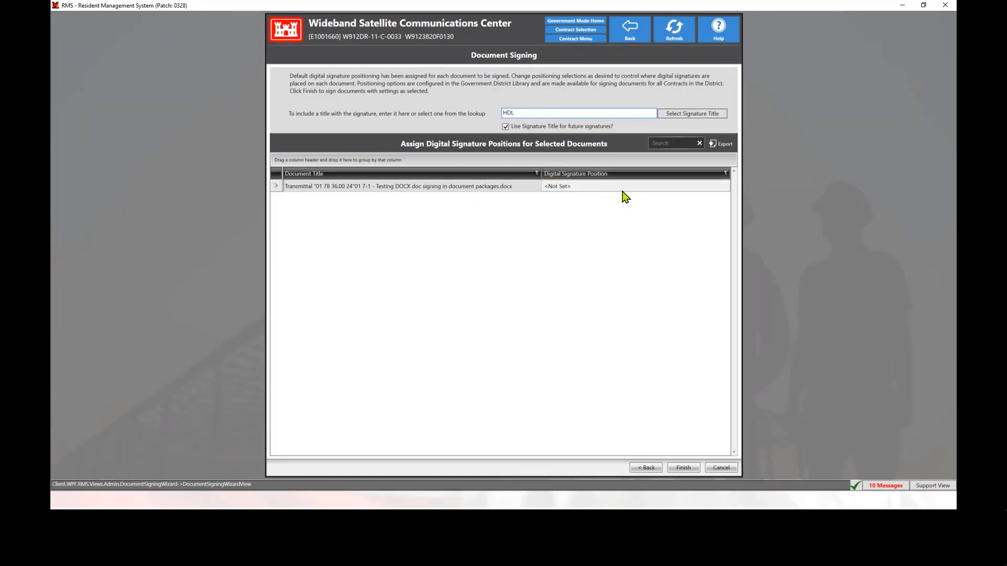
Set the Testing DOCX document's digital signature position to "8 - Last Page - Bottom Right"
click(592, 187)
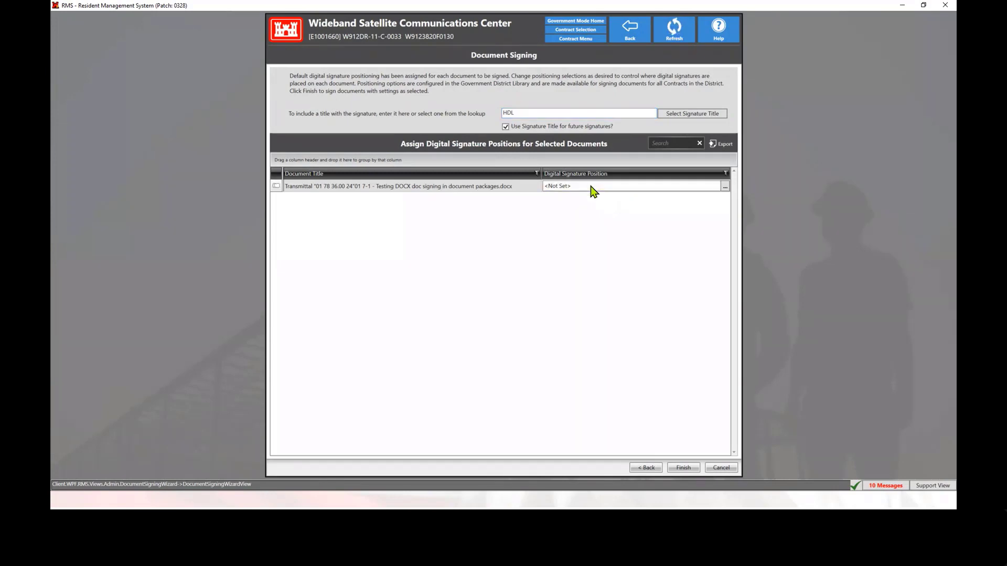
click(725, 186)
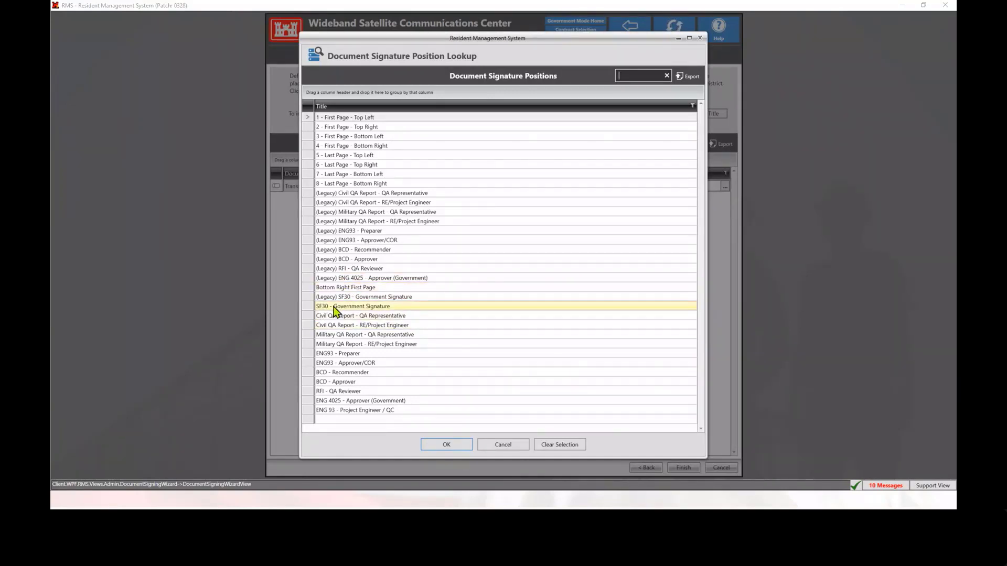
click(340, 183)
click(444, 445)
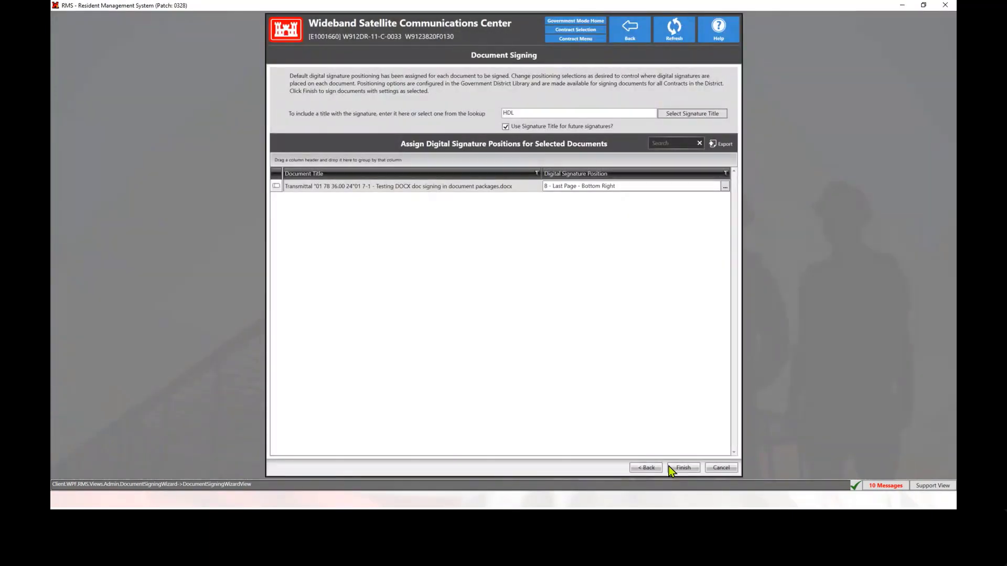
Finish signing the document by entering the smart card PIN, and select the signed document in the attachment list
click(683, 469)
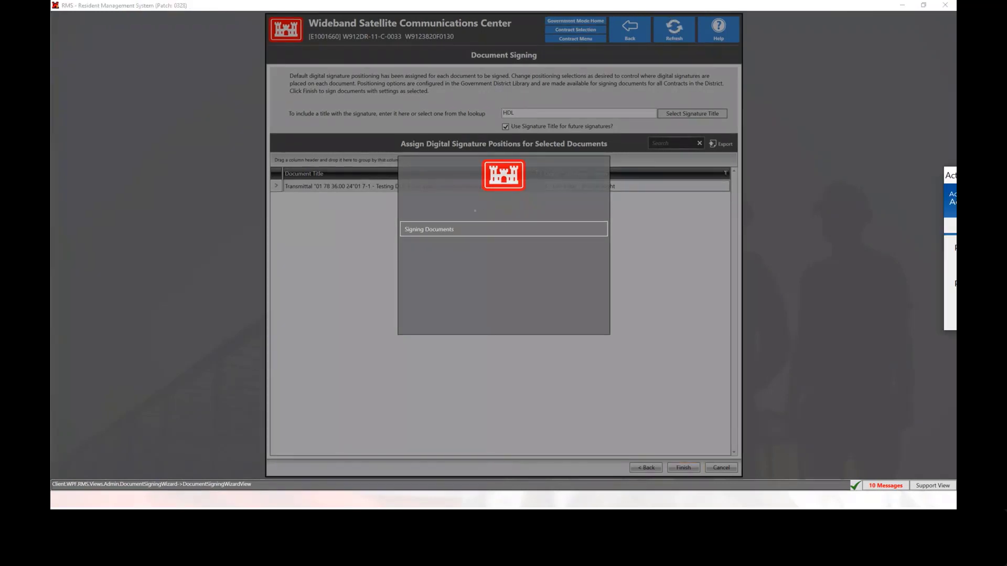
text(******)
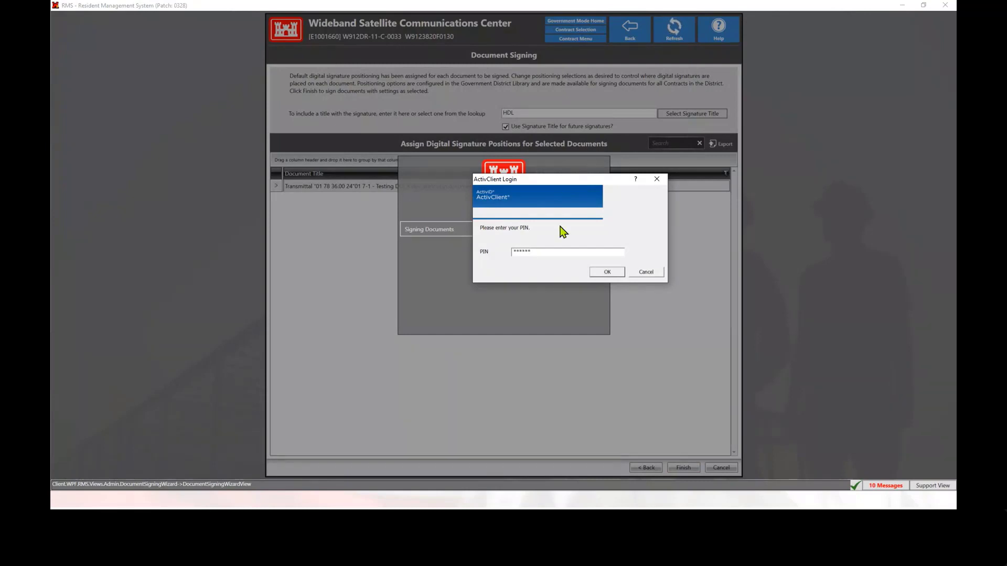
click(608, 272)
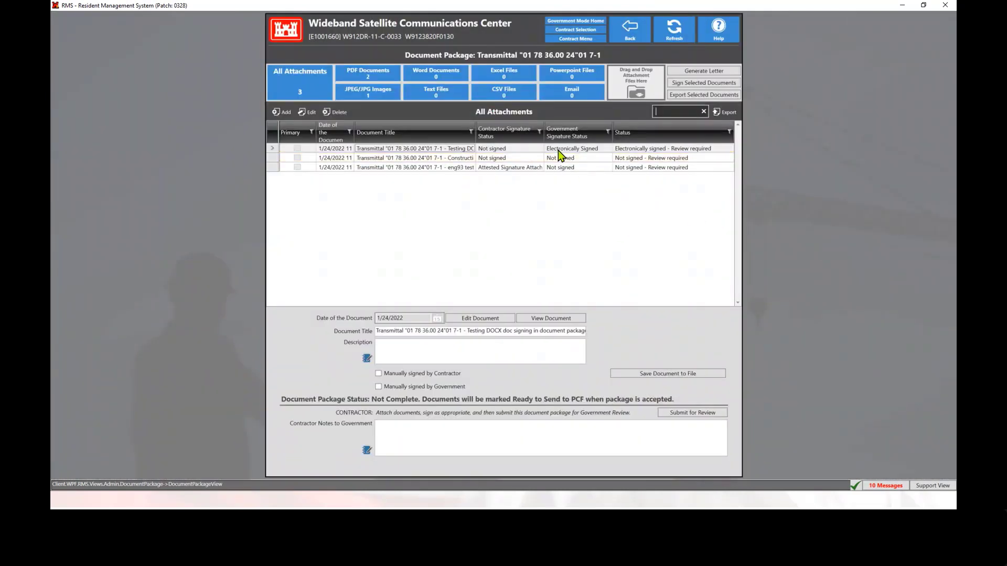
click(572, 150)
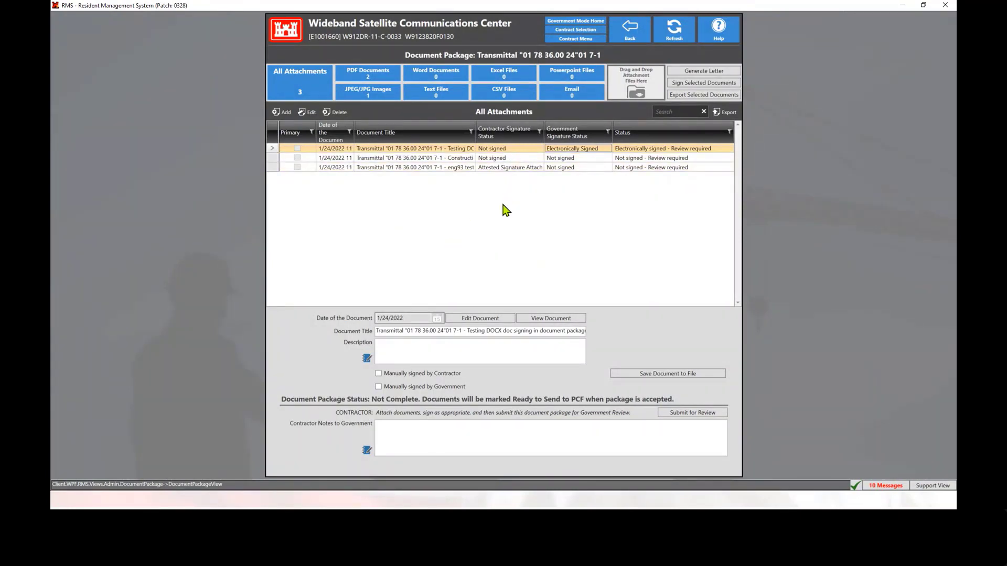
Generate a letter in the document package, cancel the Word template selection, and return to the Transmittal Log
click(700, 69)
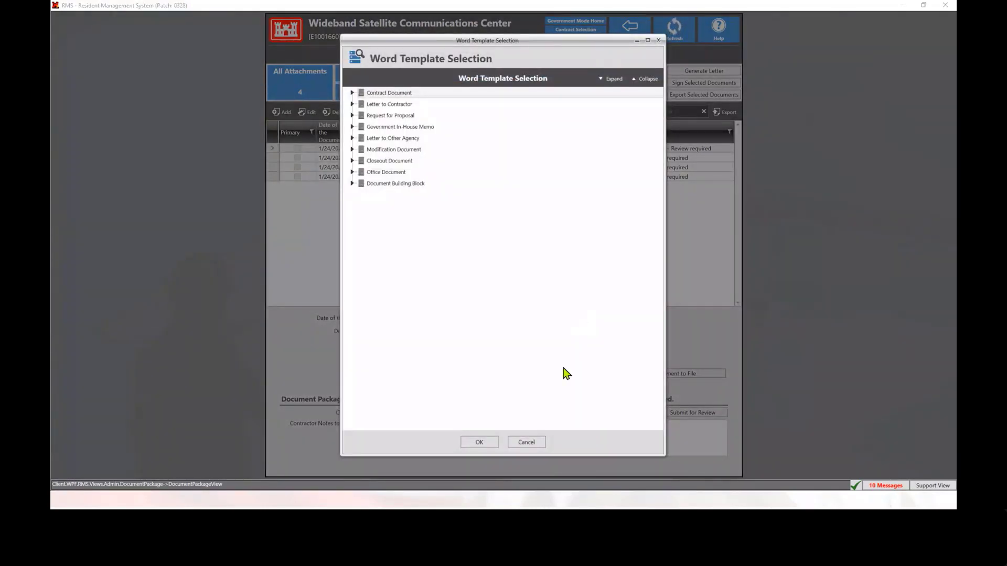
click(526, 443)
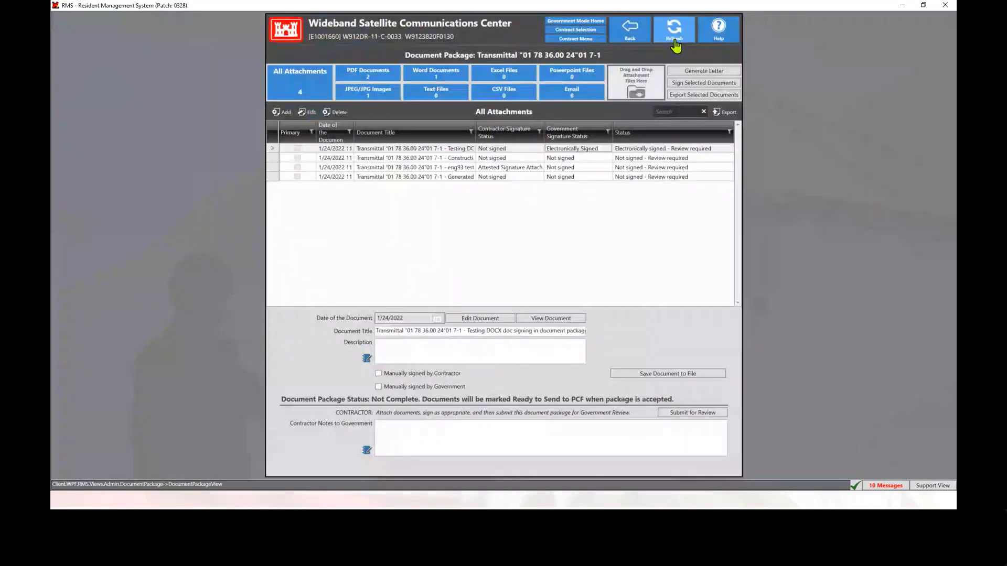
click(630, 40)
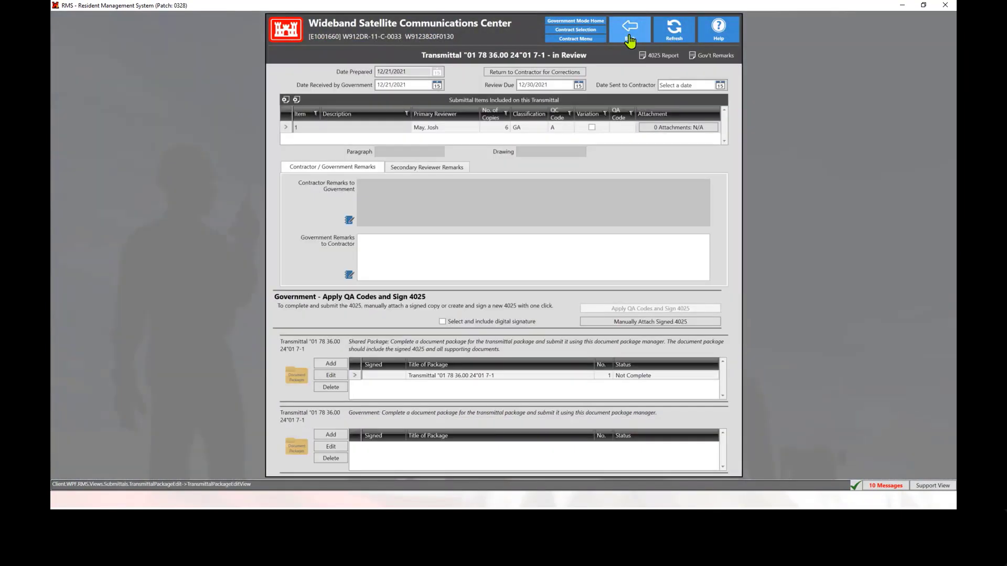
click(629, 40)
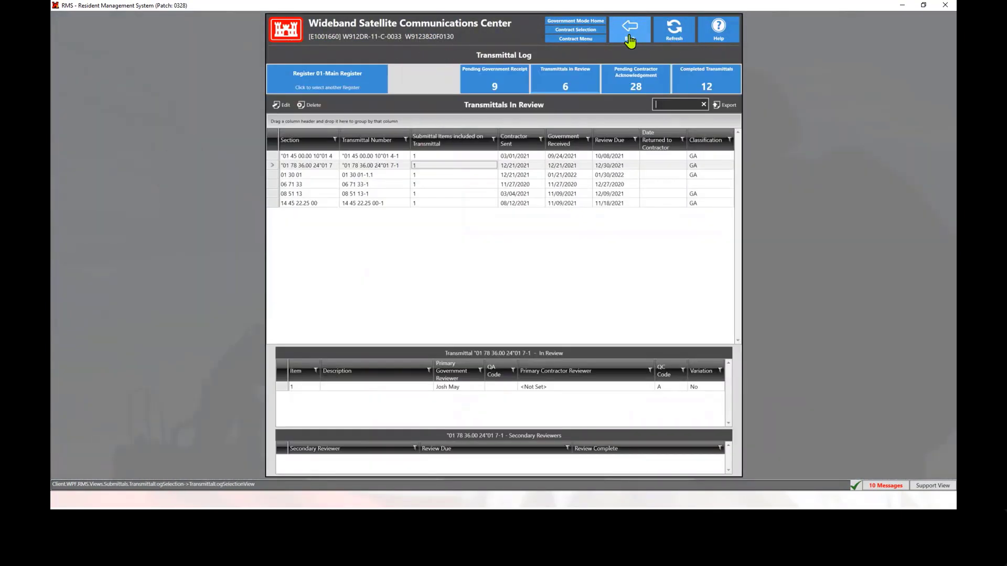
click(669, 29)
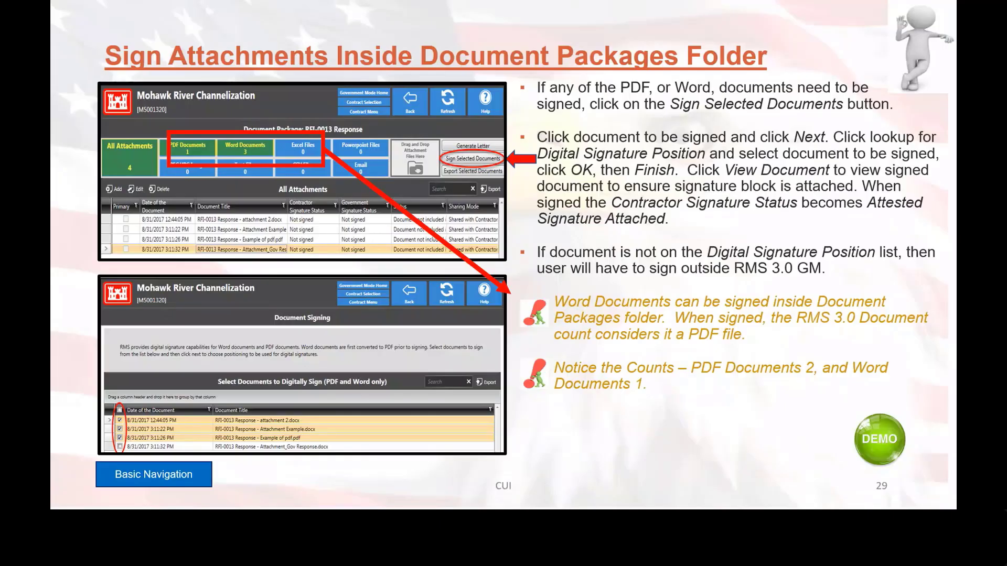
click(739, 274)
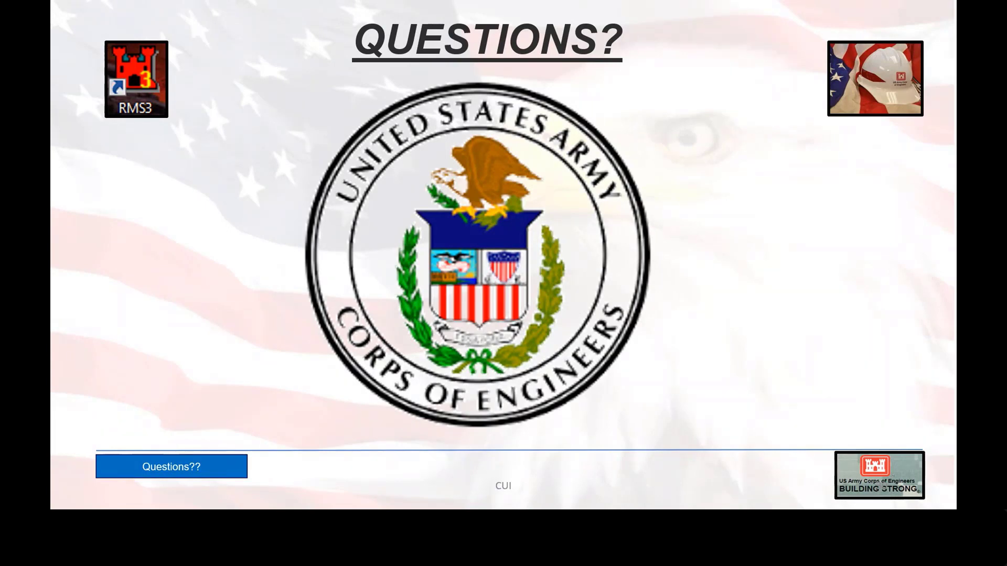
key(alt+Tab)
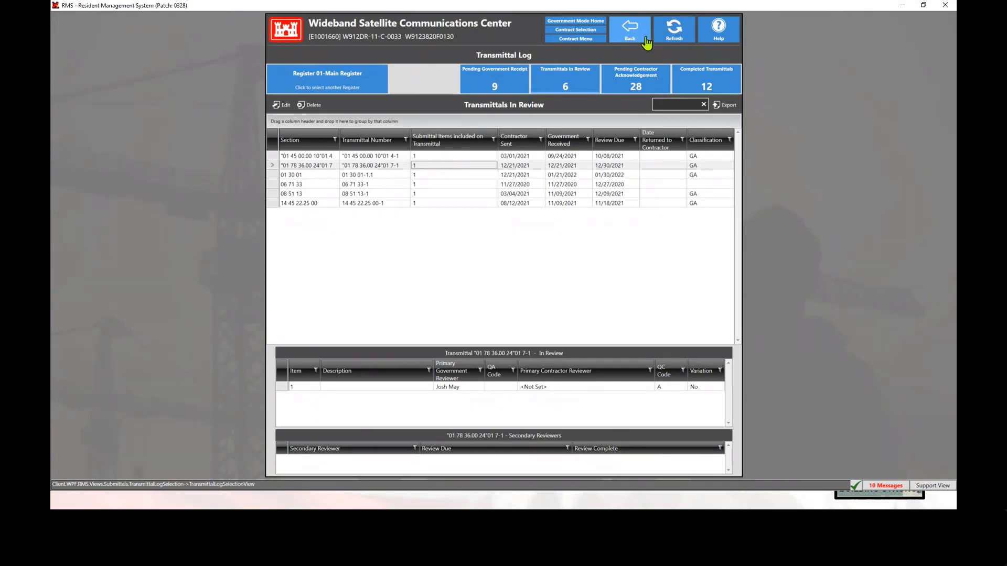
click(675, 48)
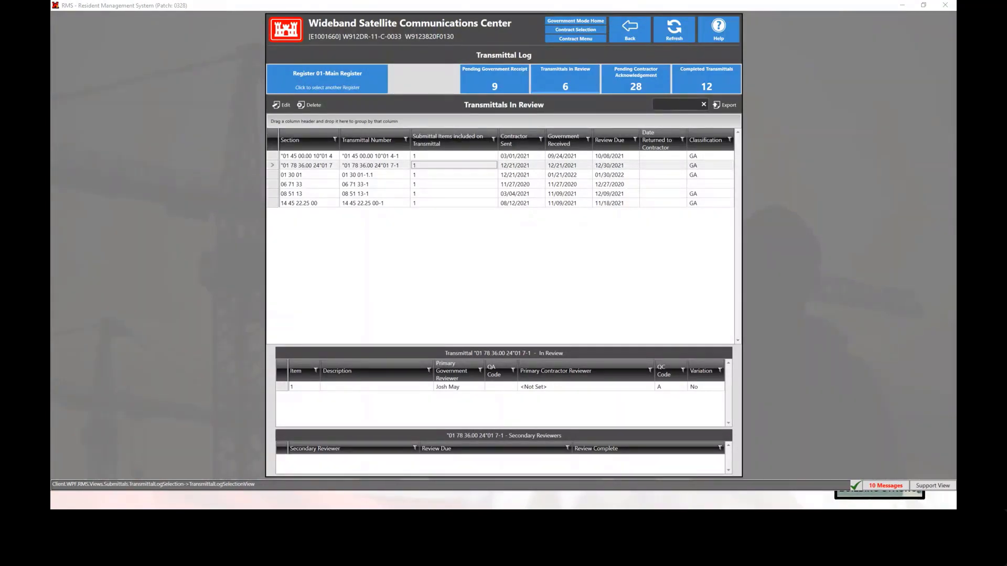
Reopen the shared document package of transmittal "01 78 36.00 24"01 7-1 and select the eng93 test sig location.pdf attachment
double_click(388, 165)
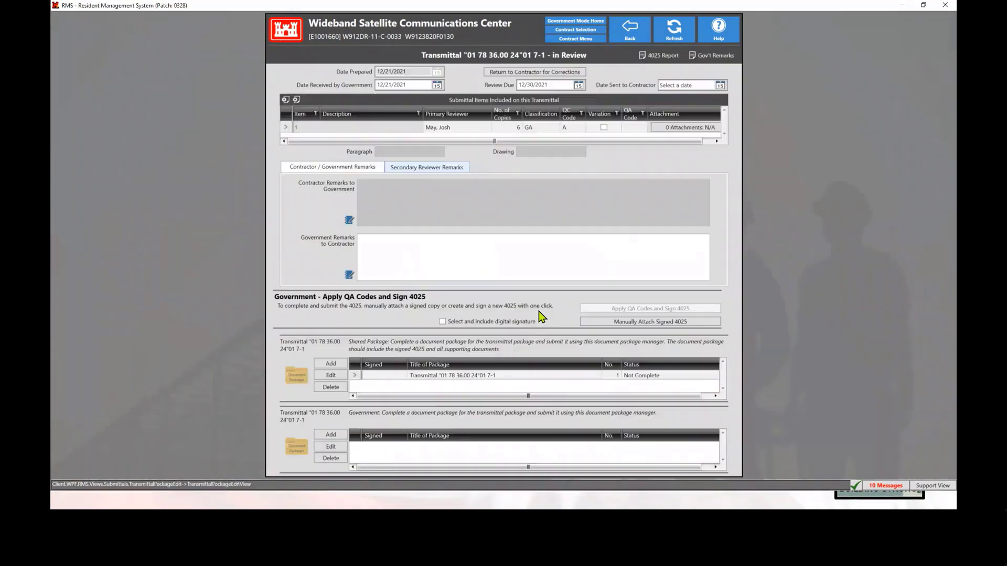
click(448, 376)
double_click(448, 376)
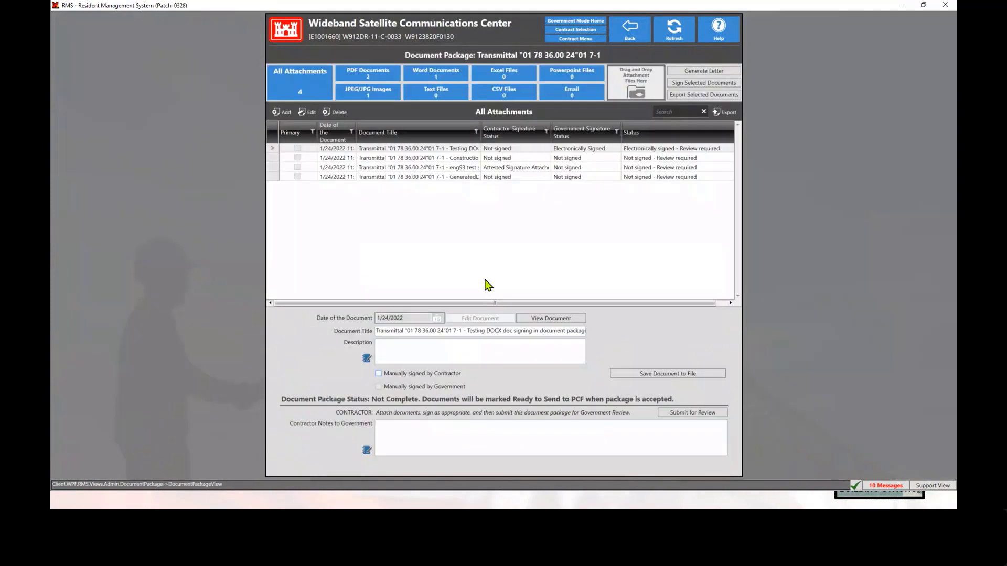
click(457, 171)
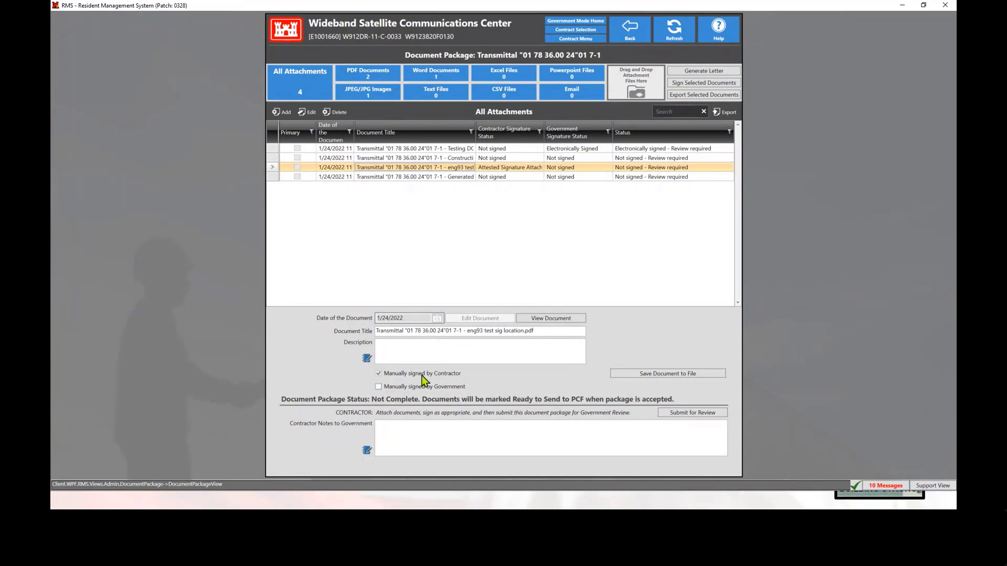
mouse_move(421, 376)
Submit the transmittal's document package for government review and confirm the submission
click(690, 416)
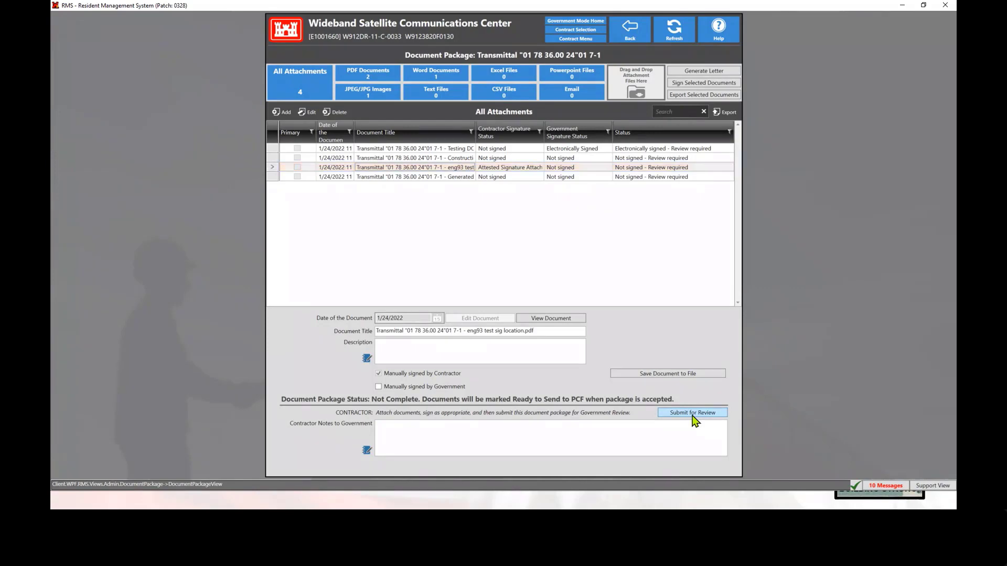
click(478, 350)
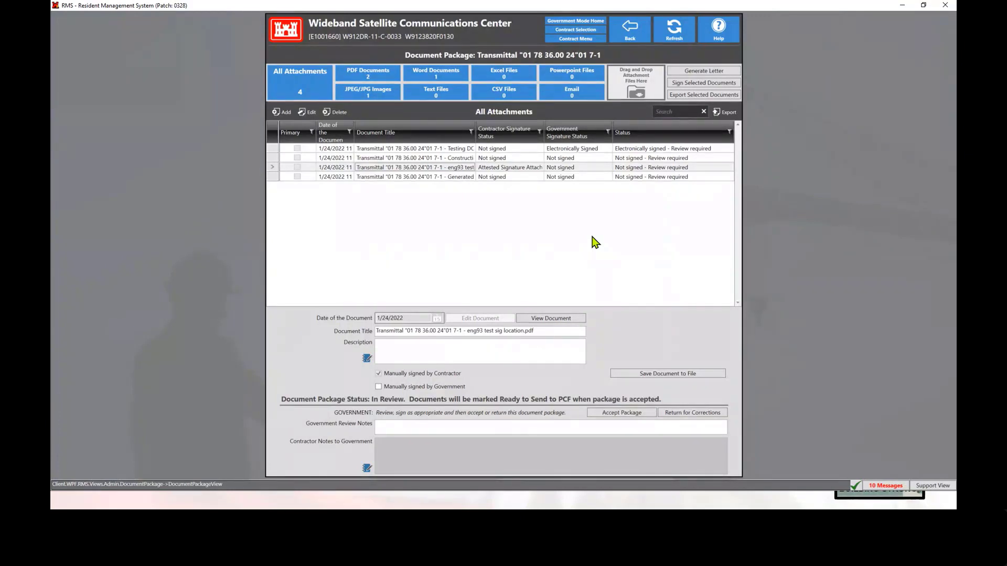
Open the Contract File and check the PCF status of the Progress Payments documents, including Invoice No. 0034 - K3001381.pdf
click(581, 39)
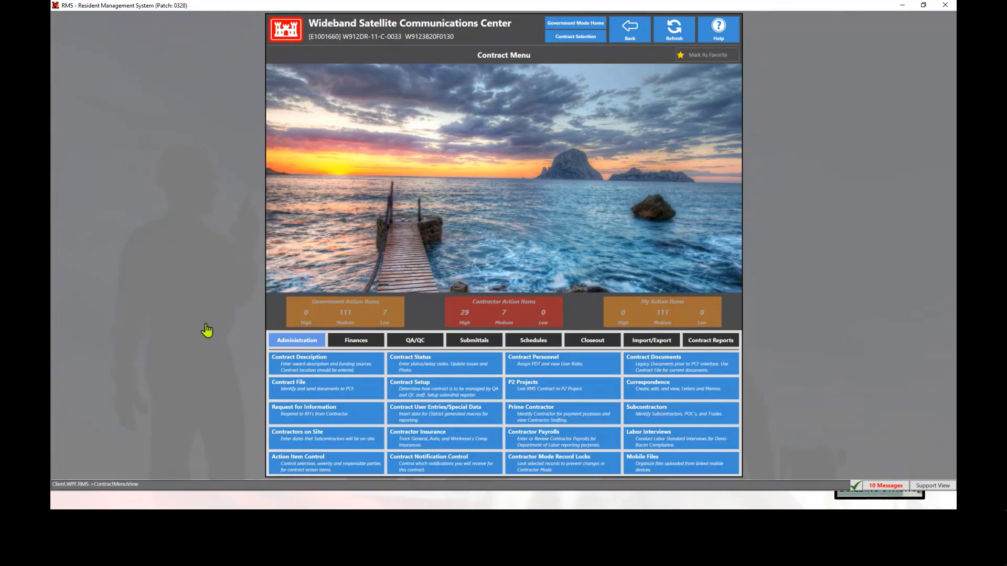
click(313, 388)
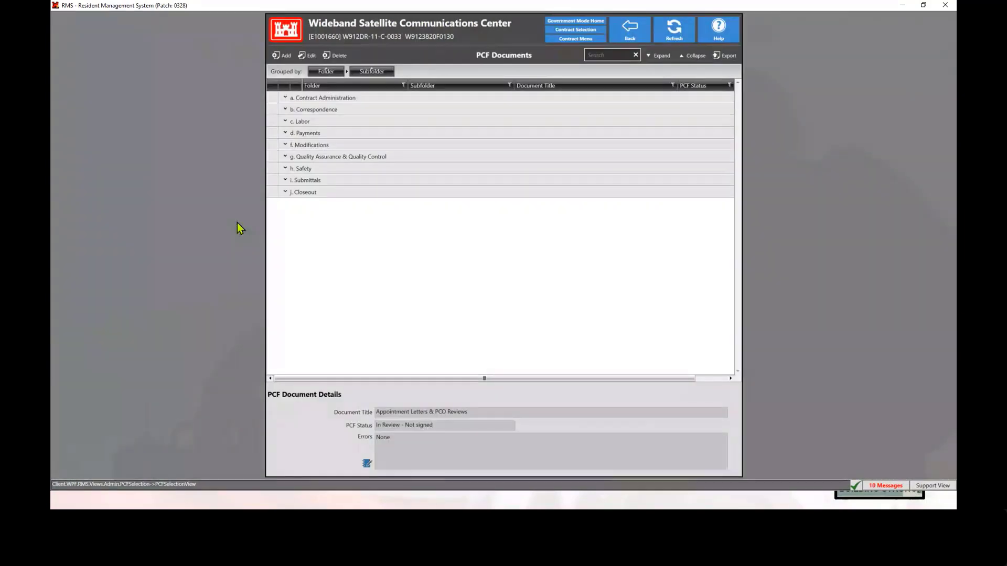
click(305, 133)
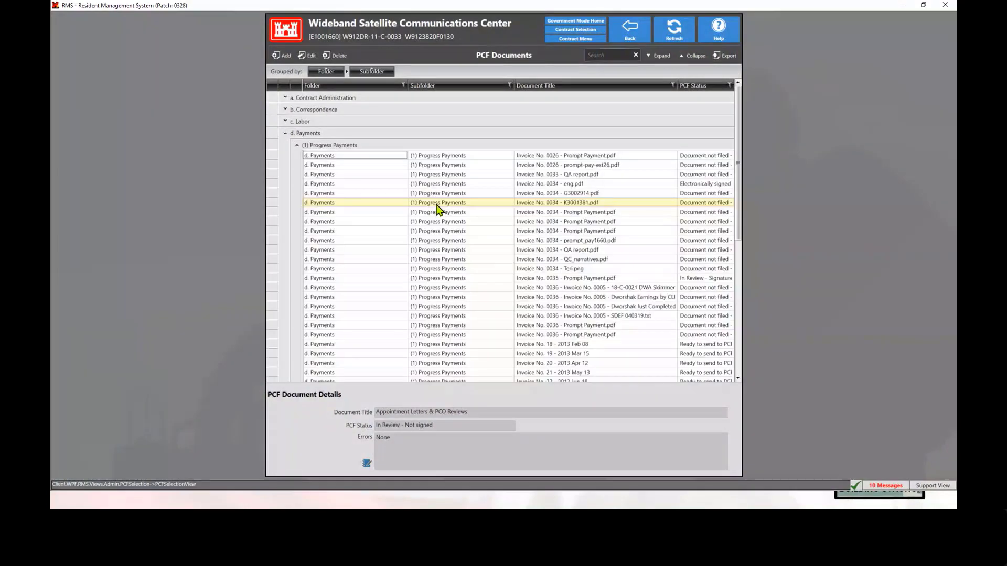
click(438, 205)
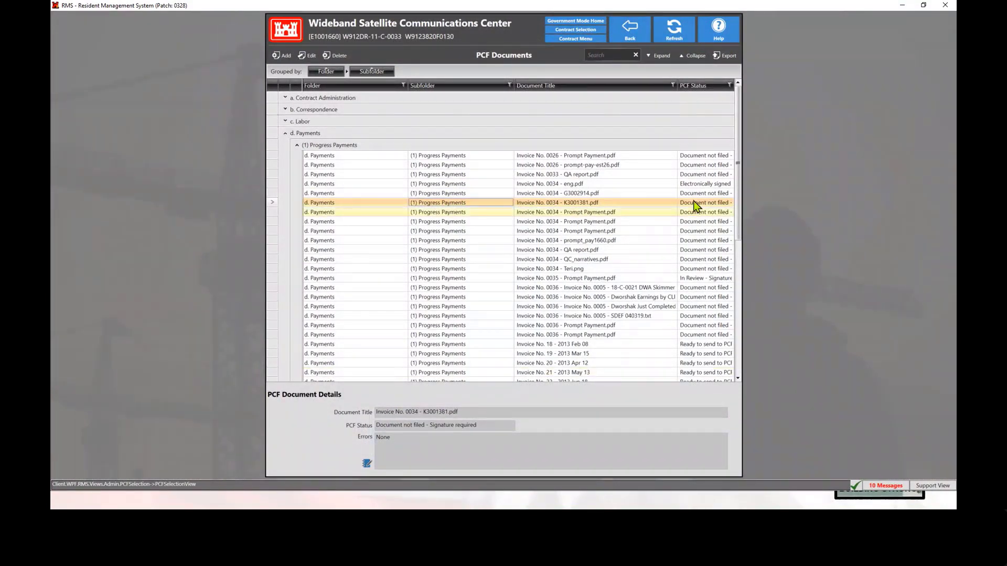
click(706, 345)
scroll(673, 315, down, 5)
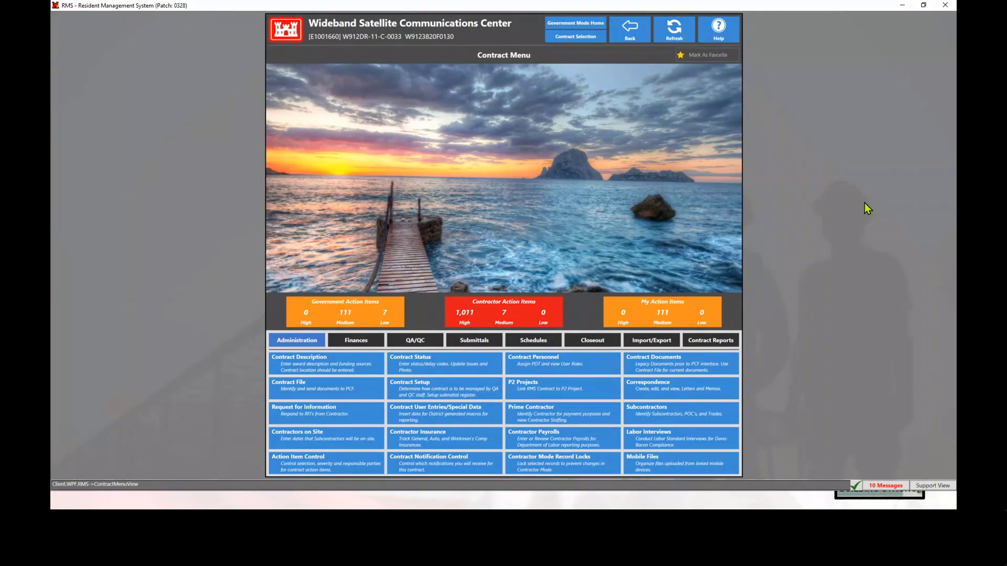
View the Contract Reports list and return to the Contract Menu
click(713, 342)
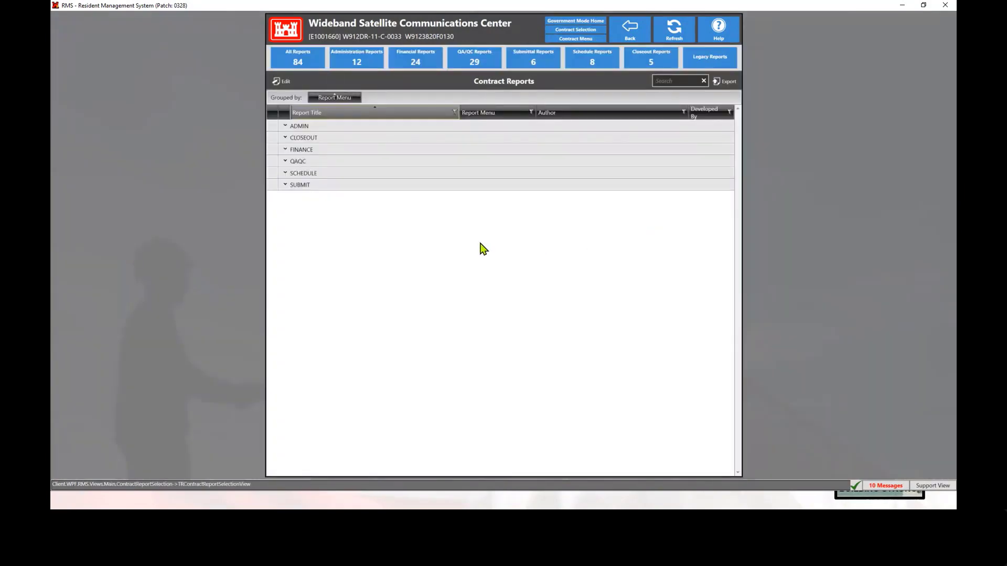
click(575, 40)
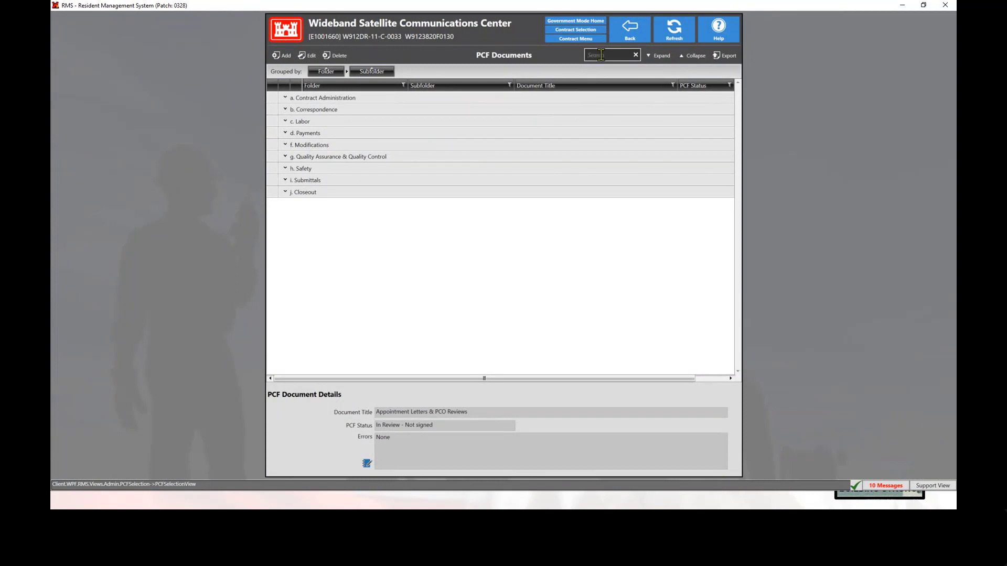
Search the Contract File's PCF documents for "modific" and look through the subfolders of the Modifications folder
text(mod)
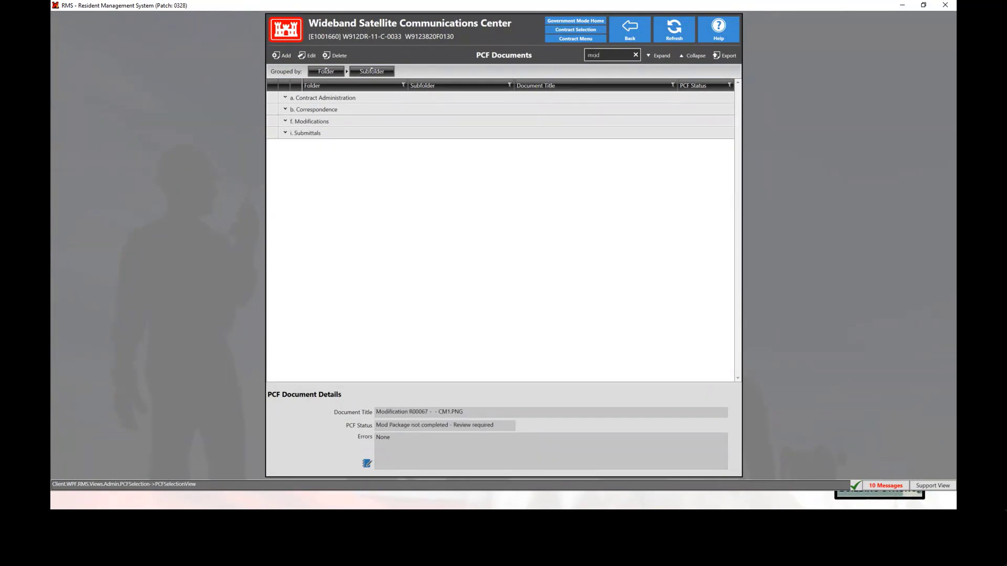
text(ific)
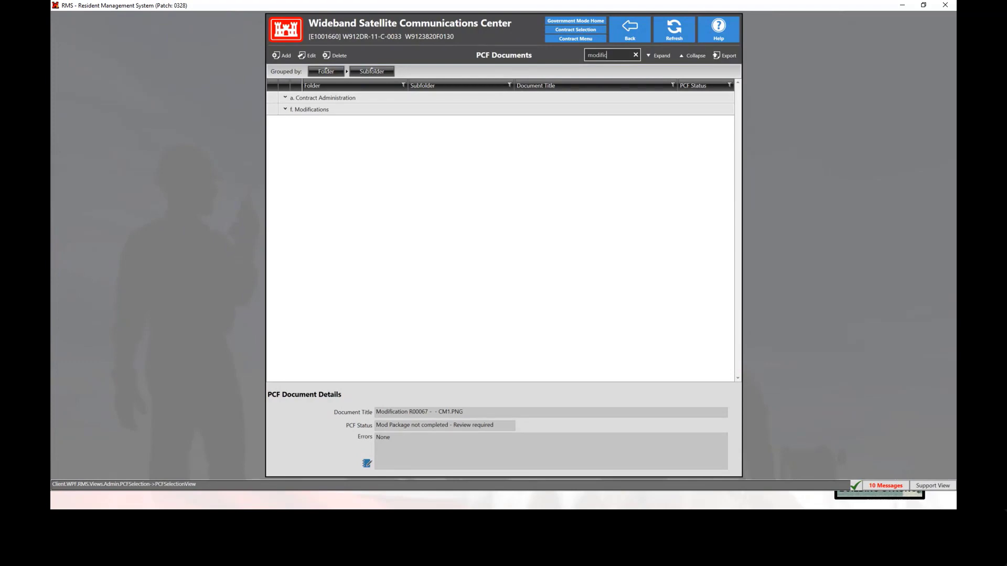
click(288, 114)
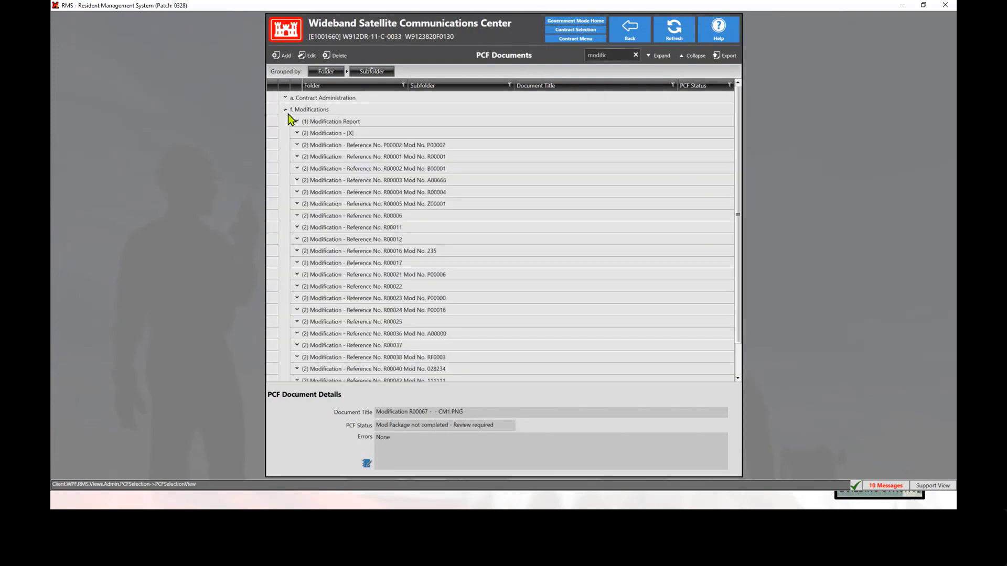
scroll(377, 222, down, 2)
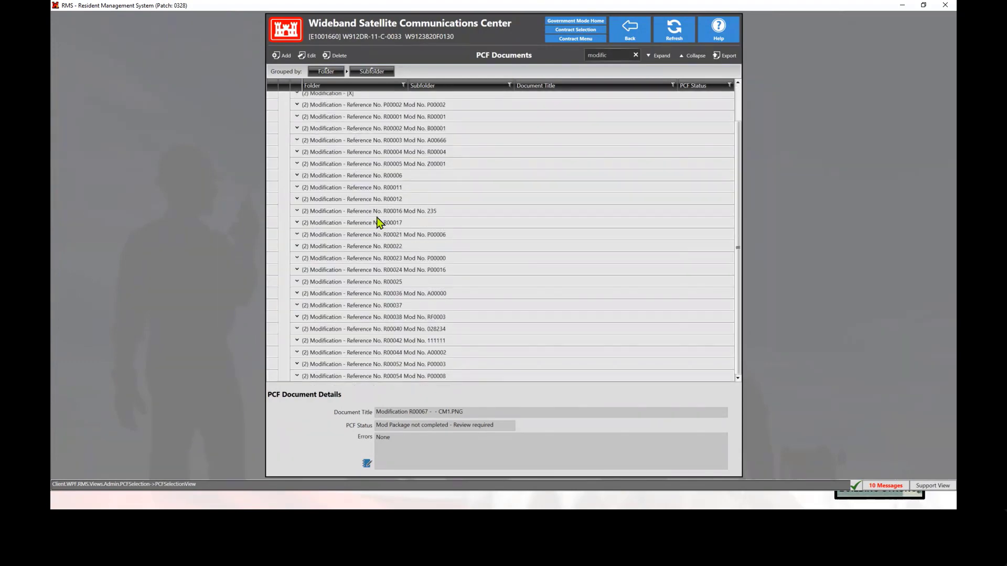
click(356, 177)
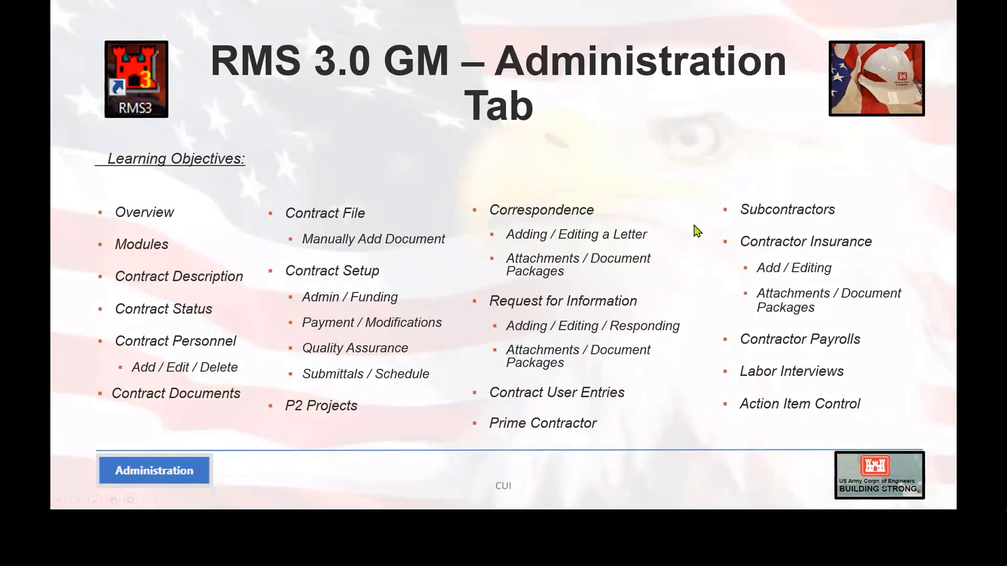
click(907, 217)
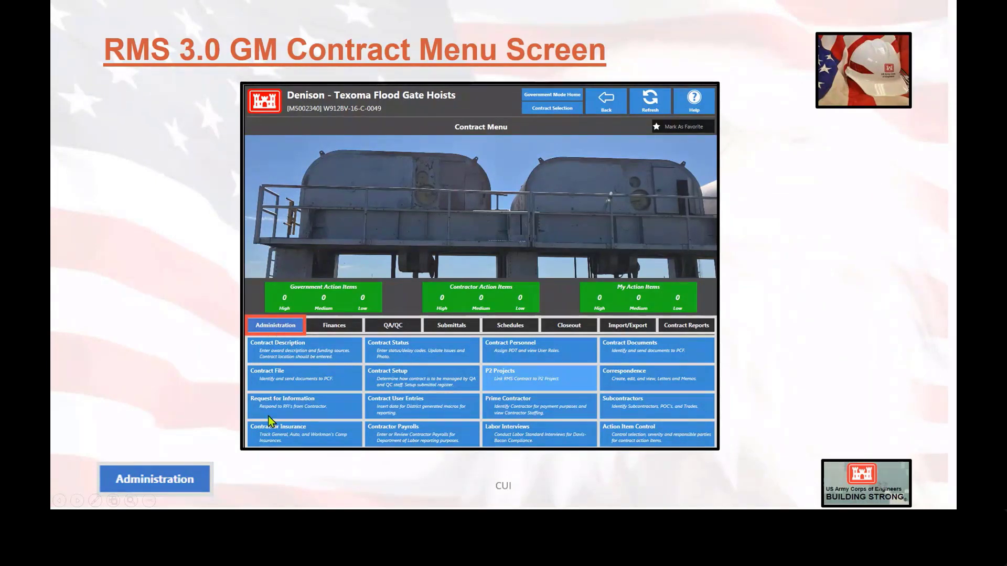
click(856, 273)
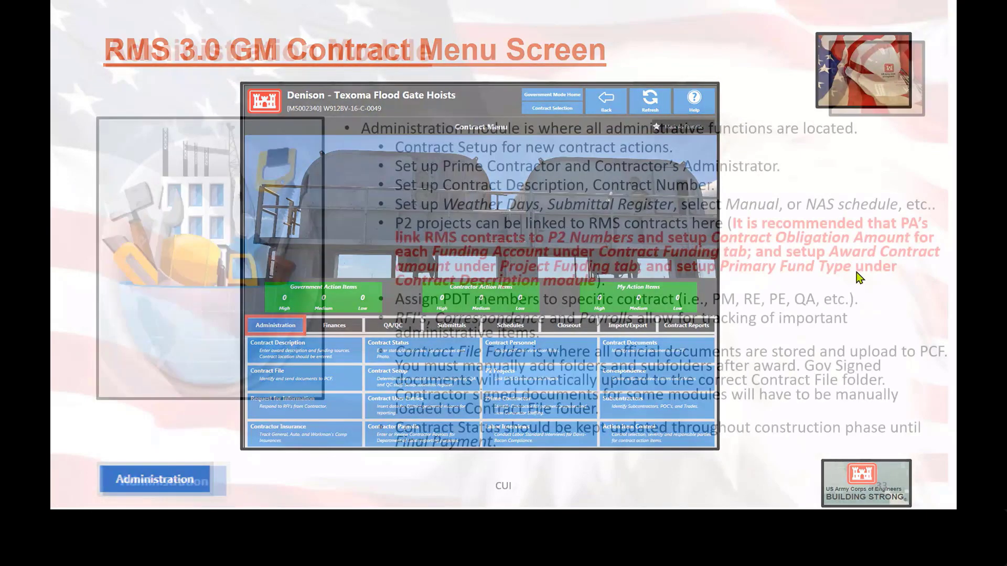
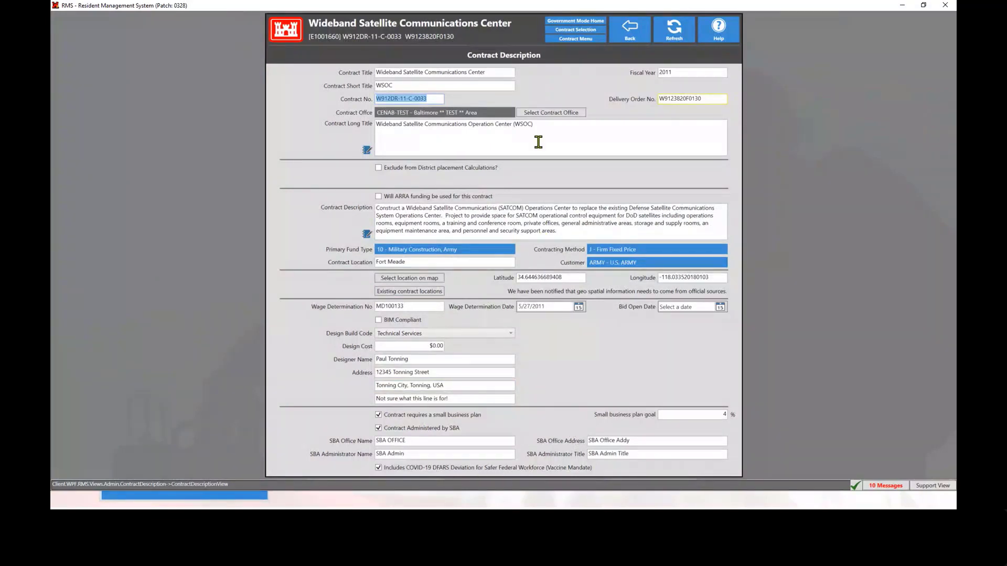
Save and leave the Contract Description, ignoring the validation warnings
click(637, 31)
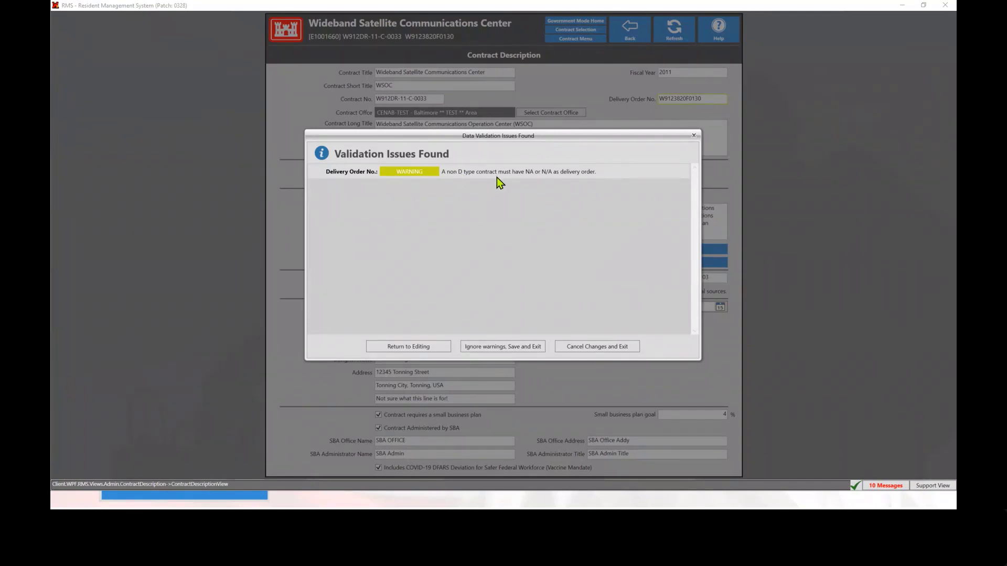
click(491, 348)
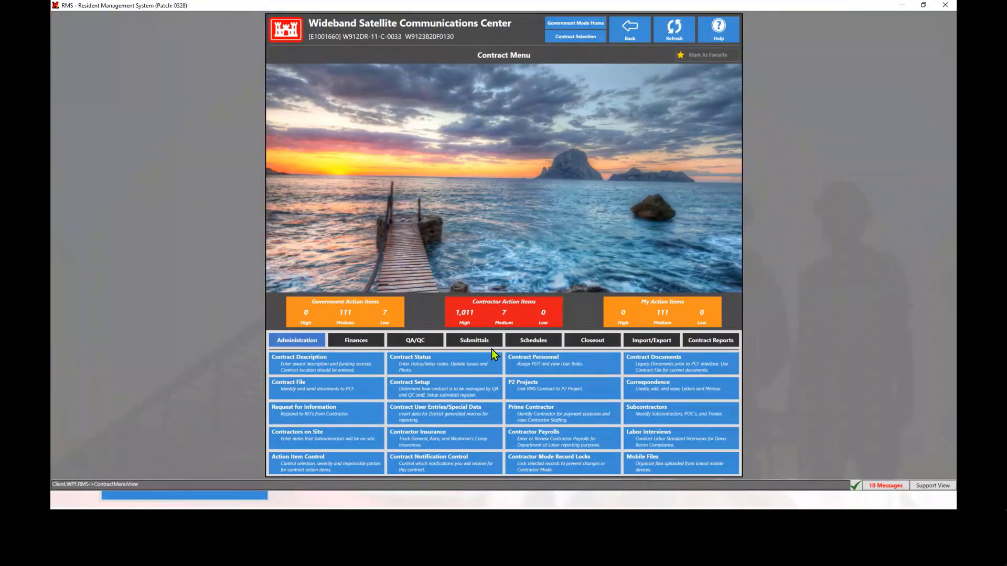
Open the Contract Status and find the current status photo in the Status Photo History
click(438, 370)
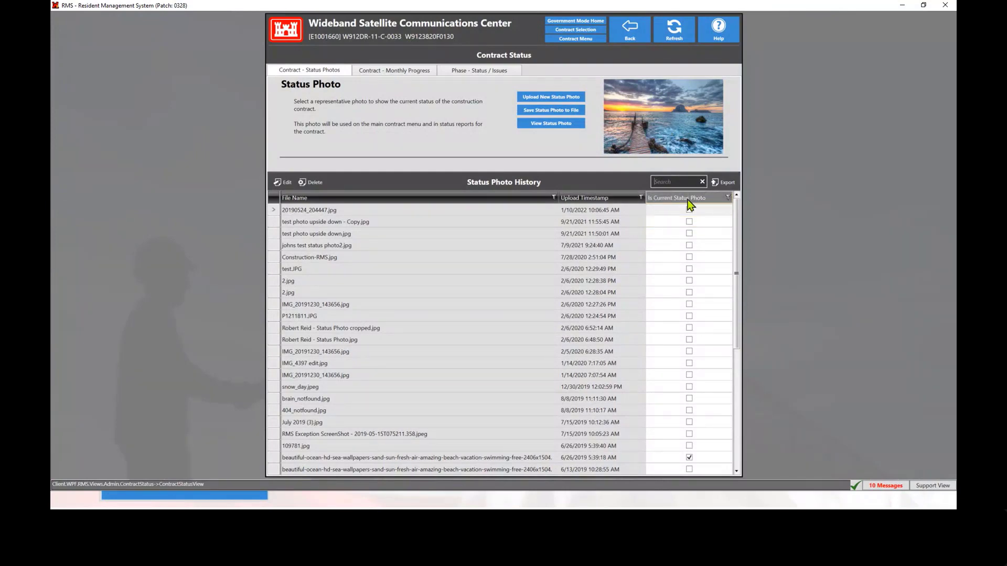
scroll(687, 283, down, 5)
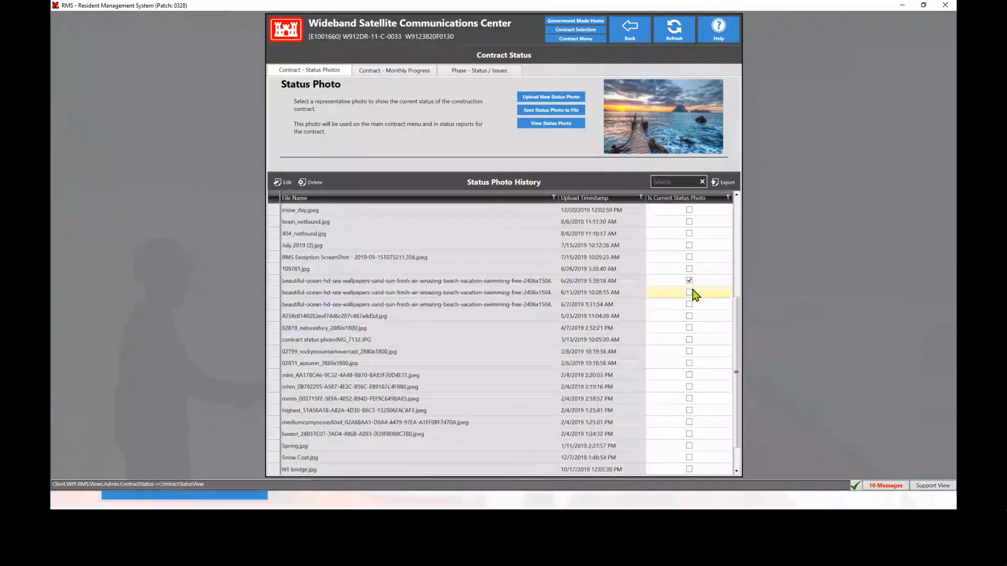
click(502, 281)
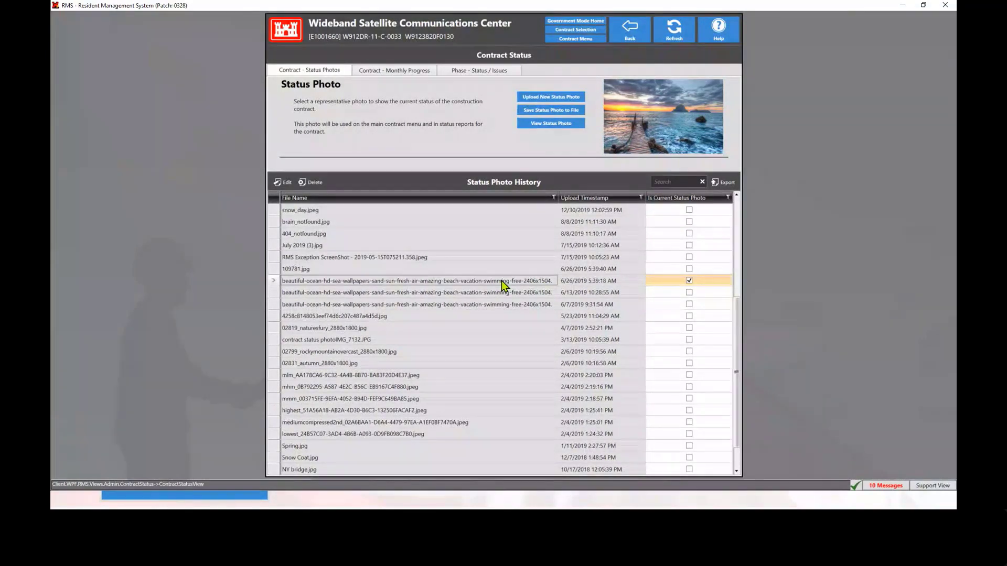
scroll(501, 281, up, 1)
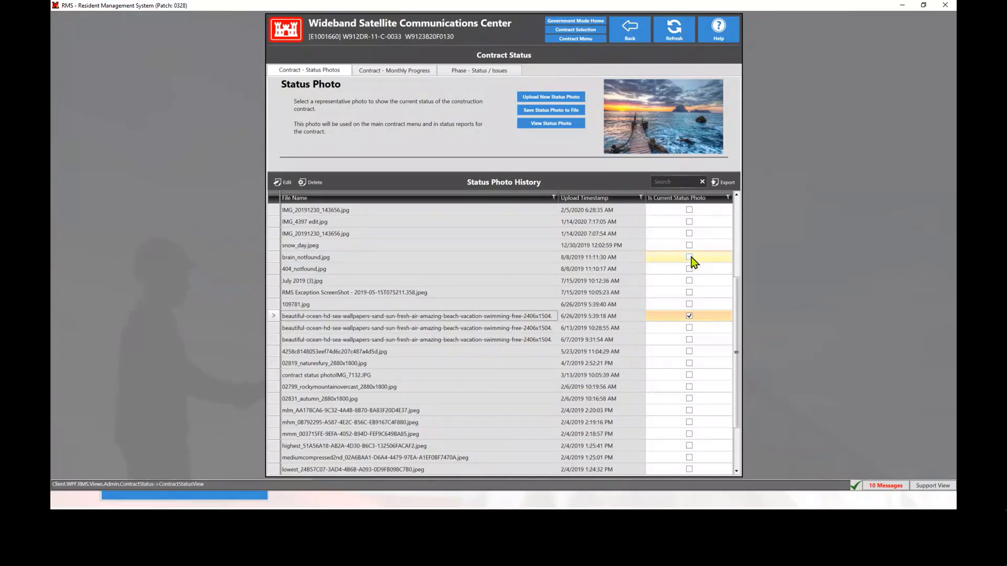
Upload the "Construction site" image from the Training folder as the contract's new status photo
click(564, 97)
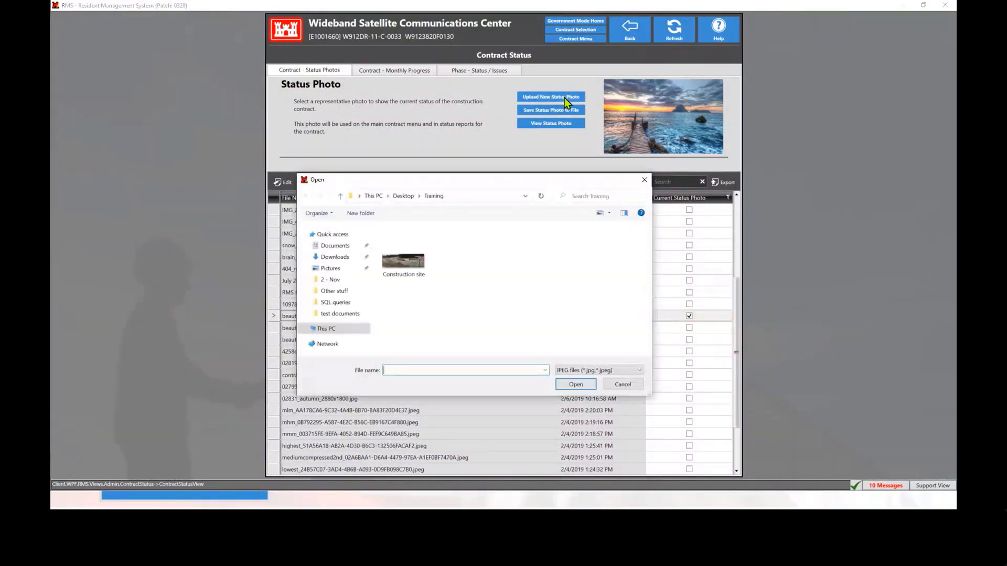
click(411, 262)
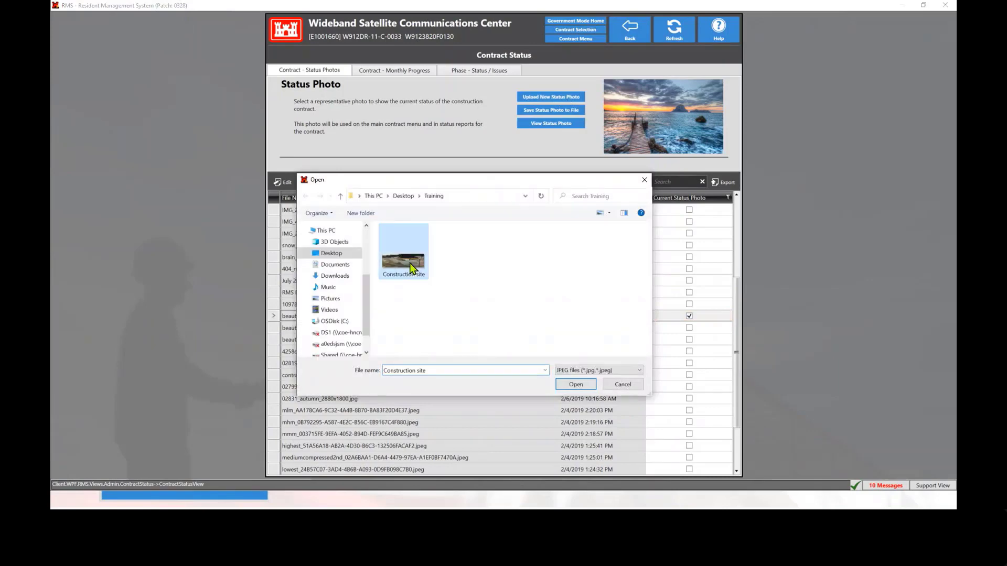
click(577, 385)
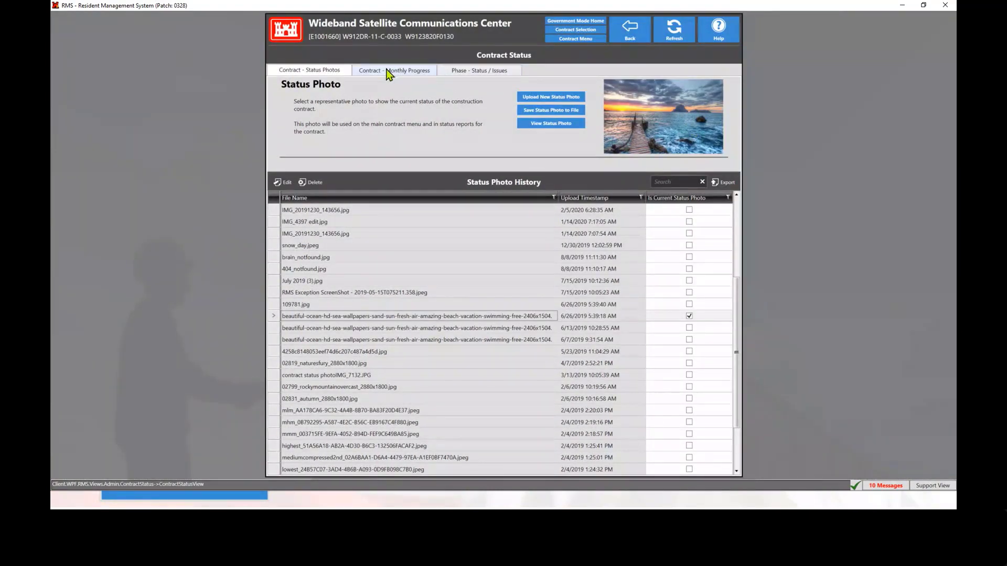
Review the contract's Phase - Status / Issues information and return to the Contract Menu
click(487, 71)
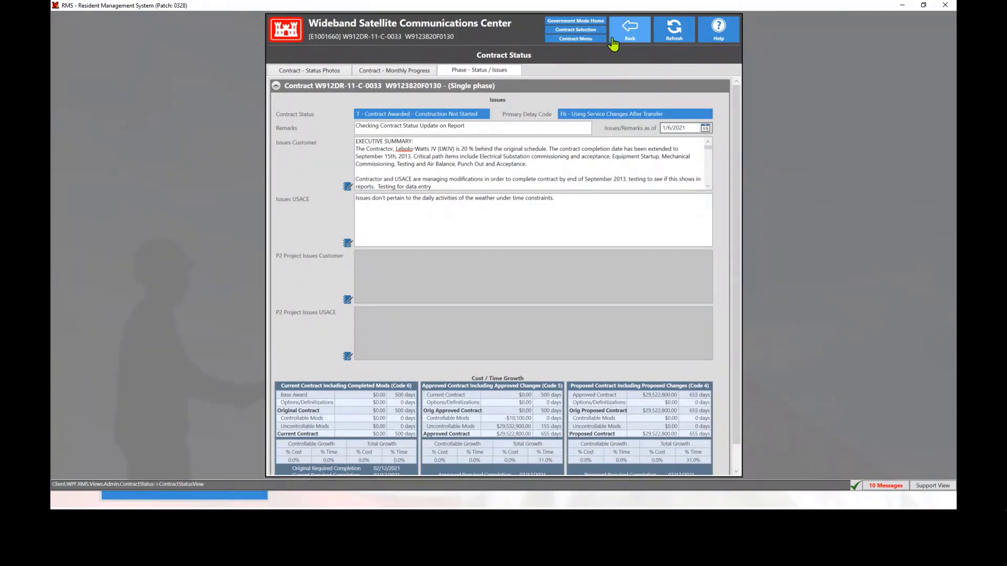
click(579, 39)
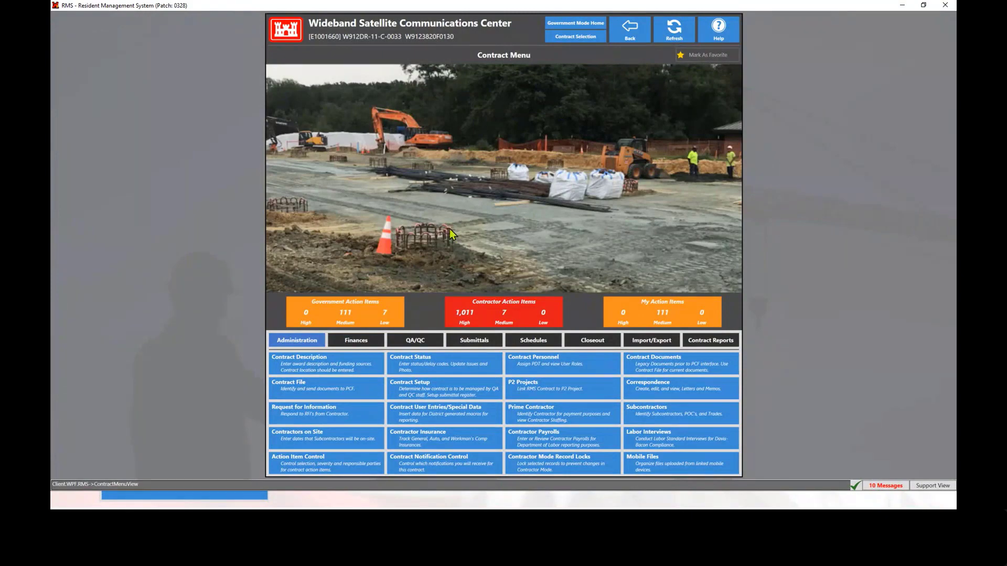
Open the Contract Personnel and delete the Office Engineer from the Project Delivery Team Members
click(571, 370)
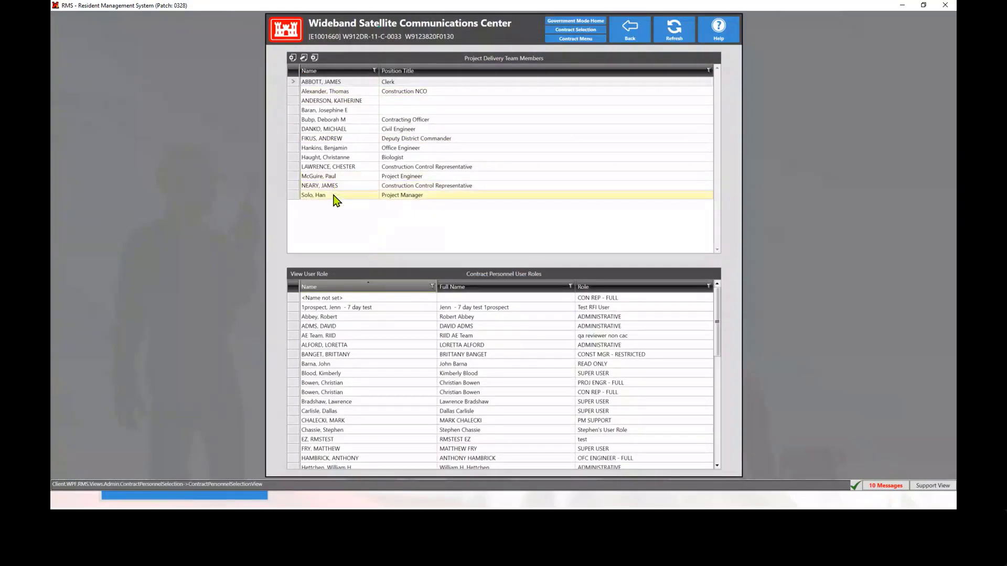
click(337, 148)
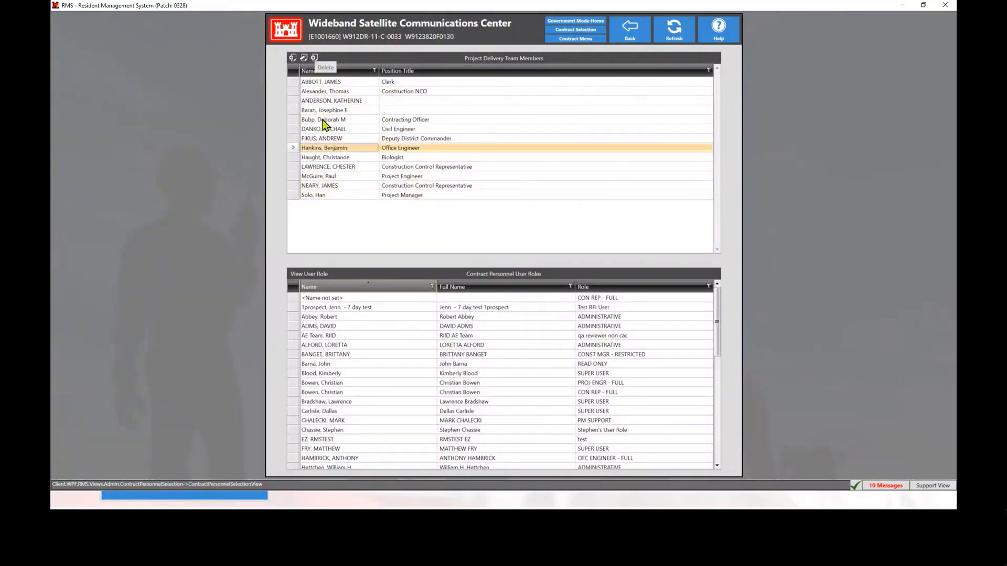
click(315, 57)
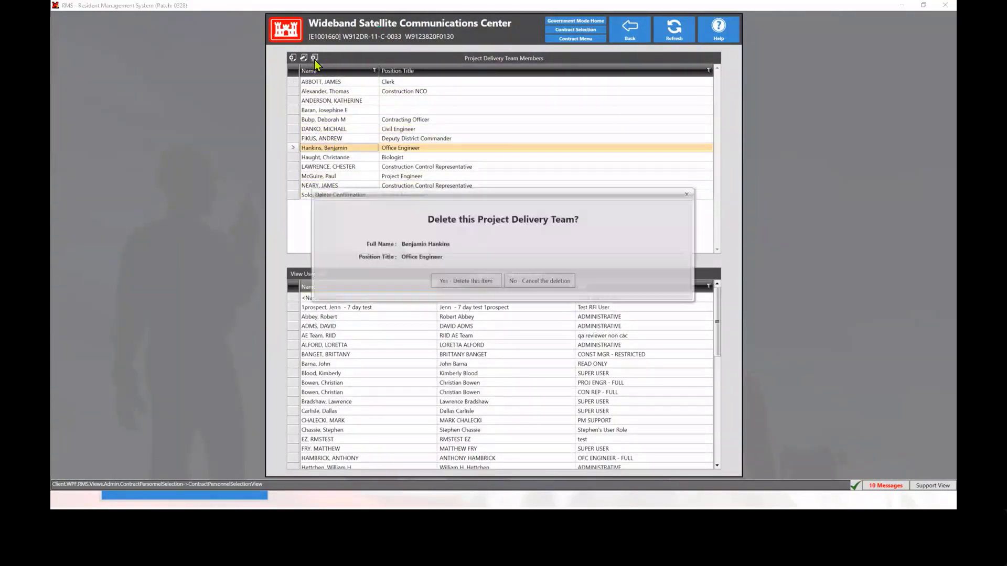
click(451, 278)
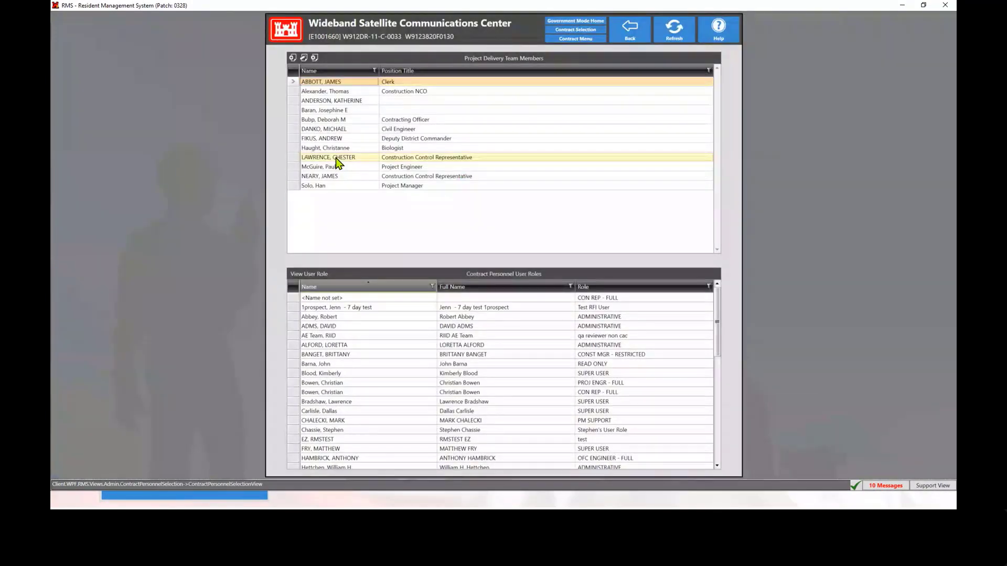
Change the position title of the team member listed as Biologist to Scheduler and return to the personnel list
click(339, 149)
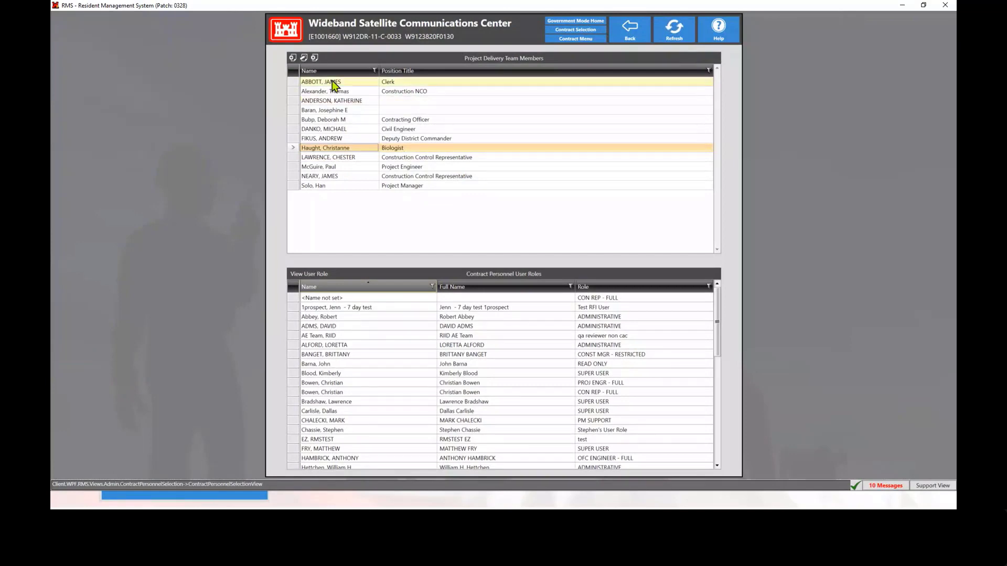
click(303, 57)
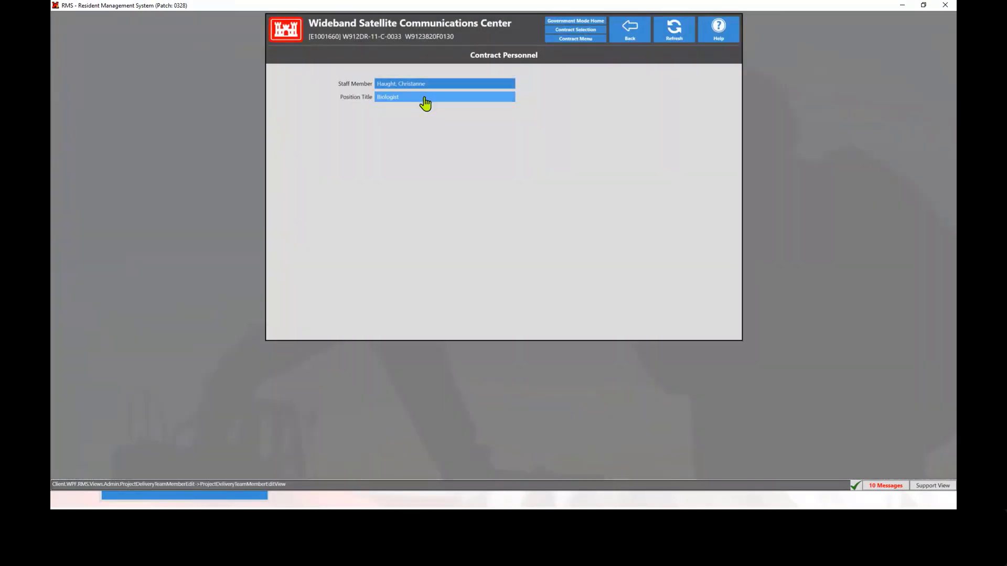
click(425, 96)
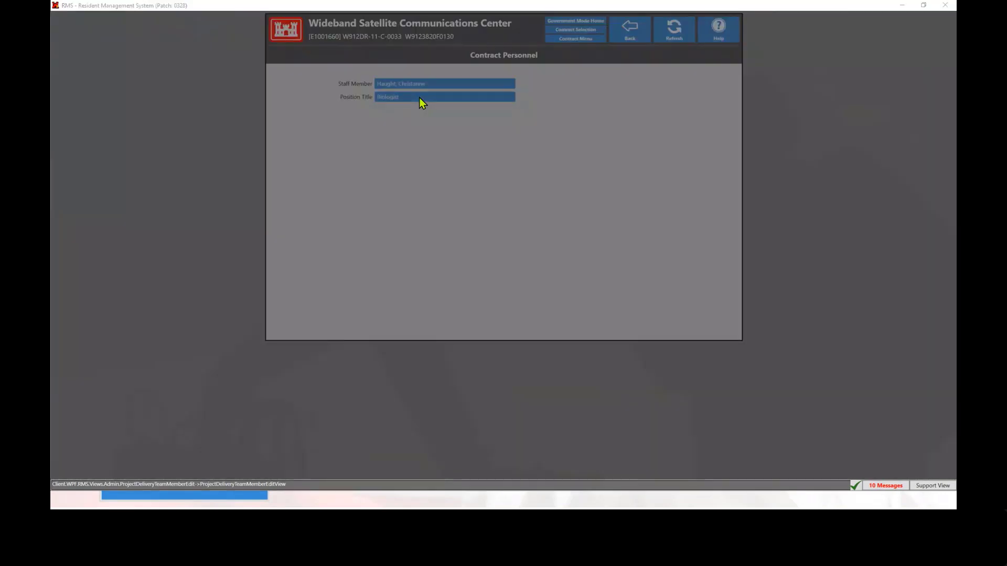
text(chem)
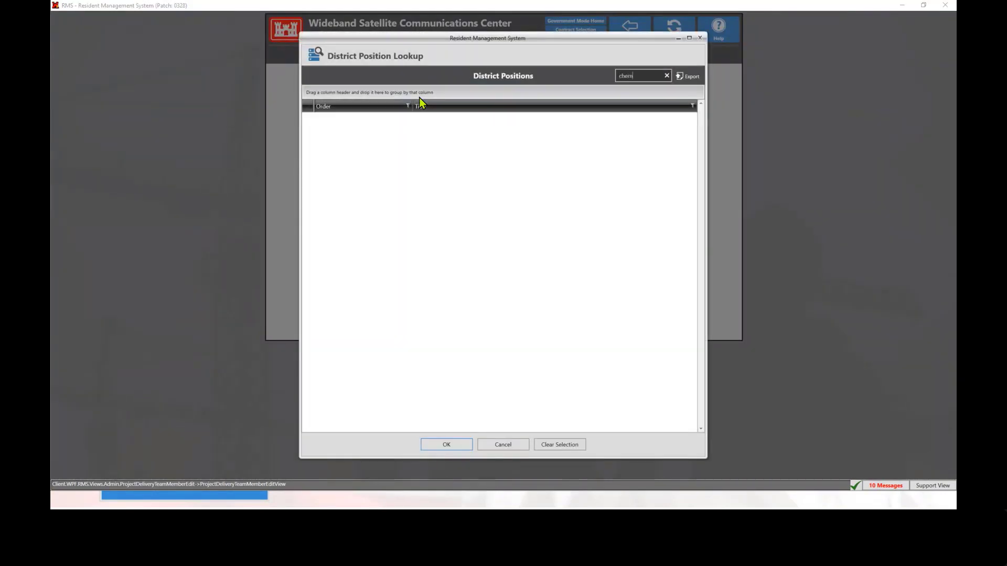
key(BackSpace)
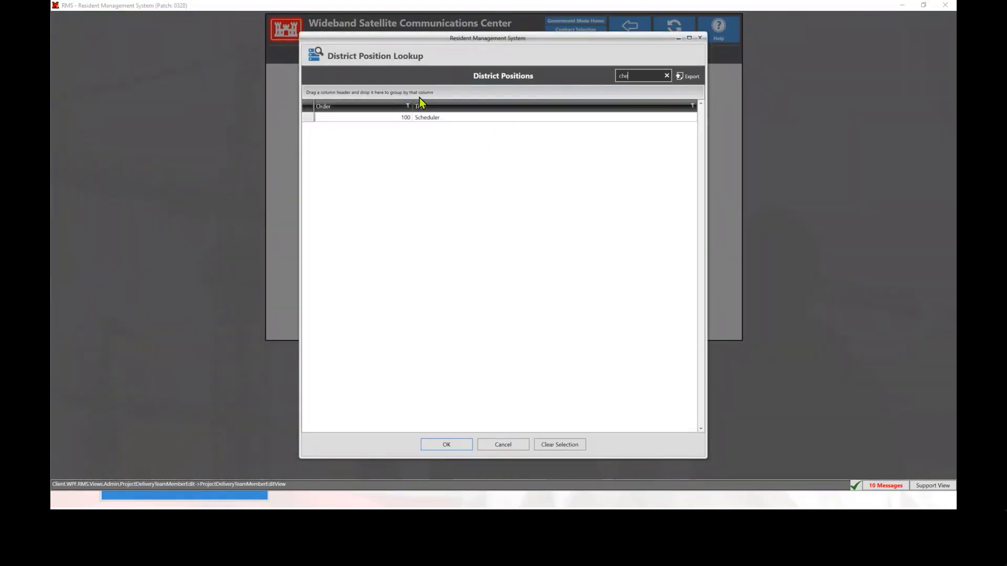
click(433, 118)
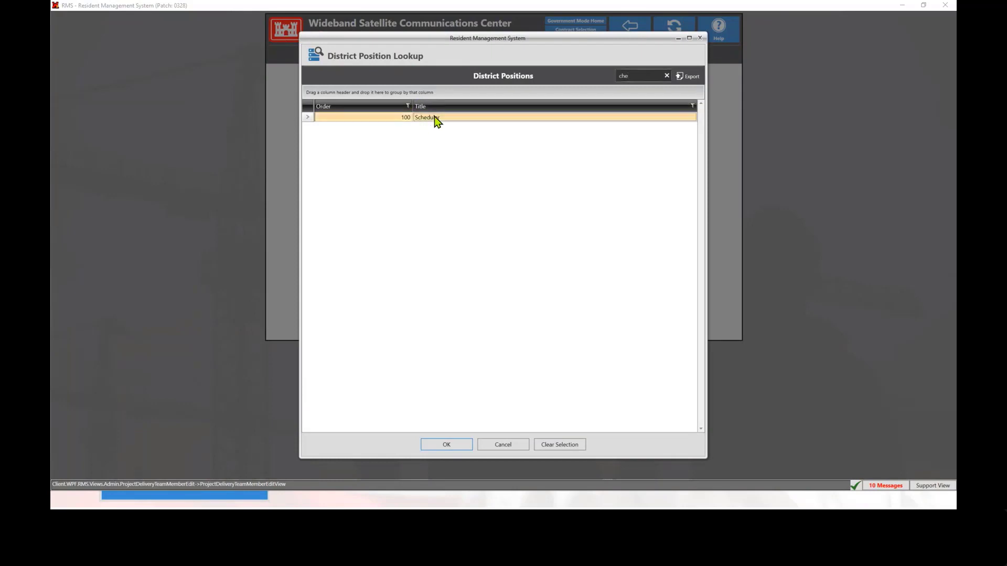
click(446, 446)
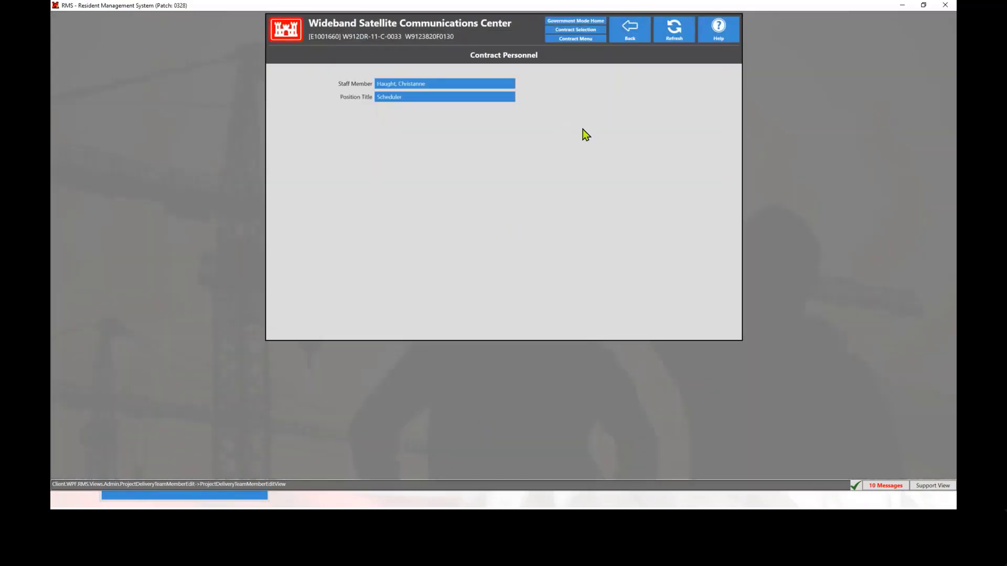
click(628, 36)
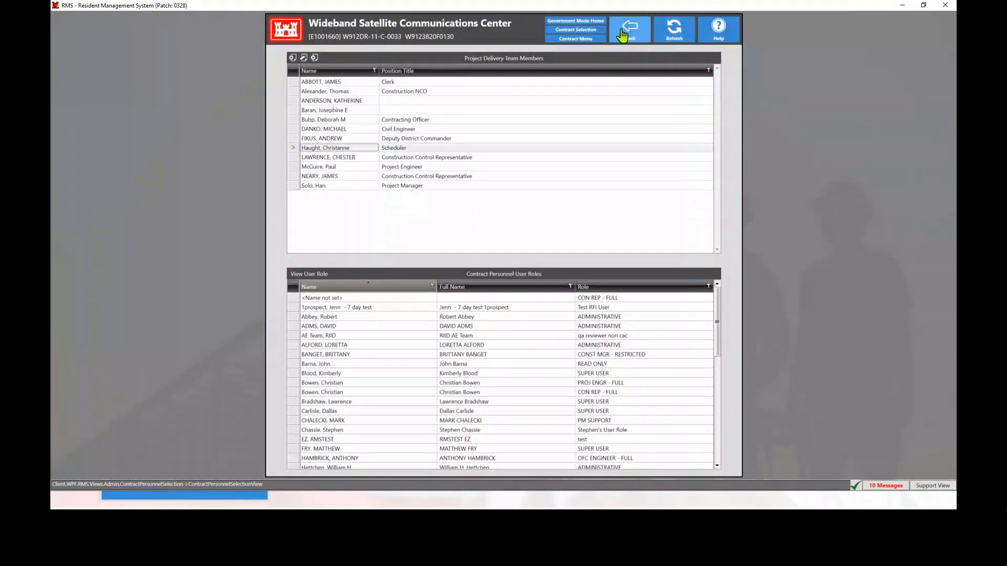
Return to the Contract Menu and open the Contract File
click(583, 41)
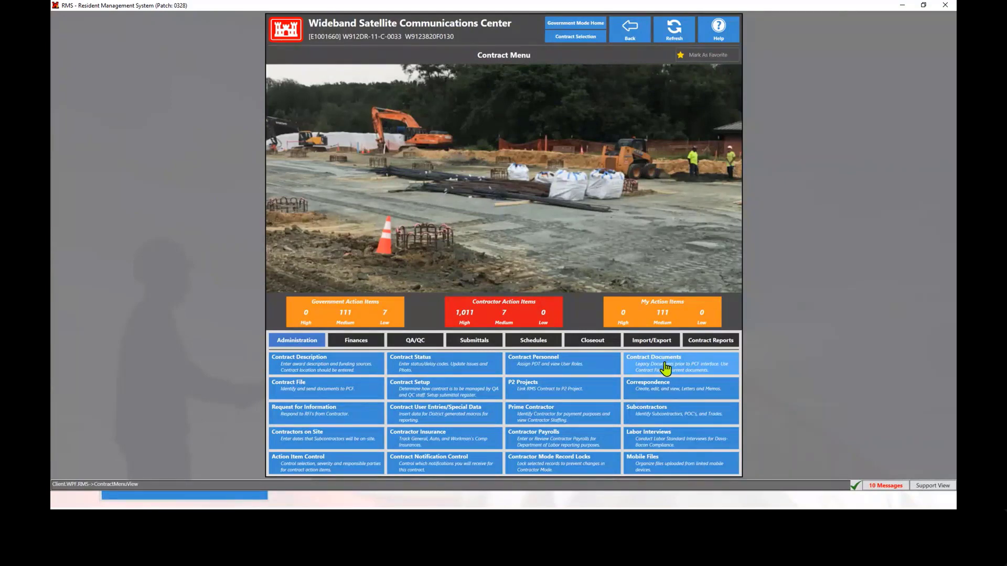
click(309, 394)
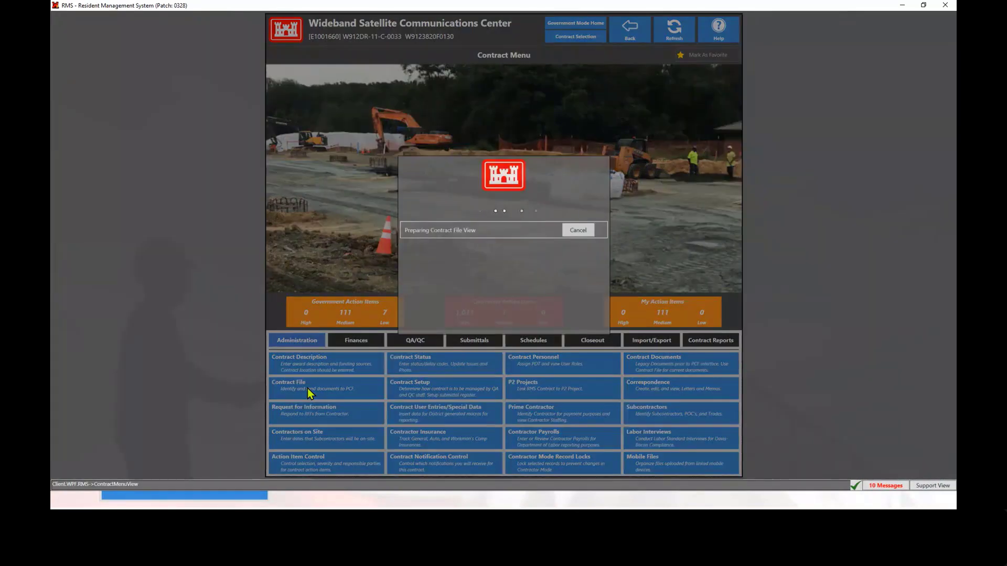
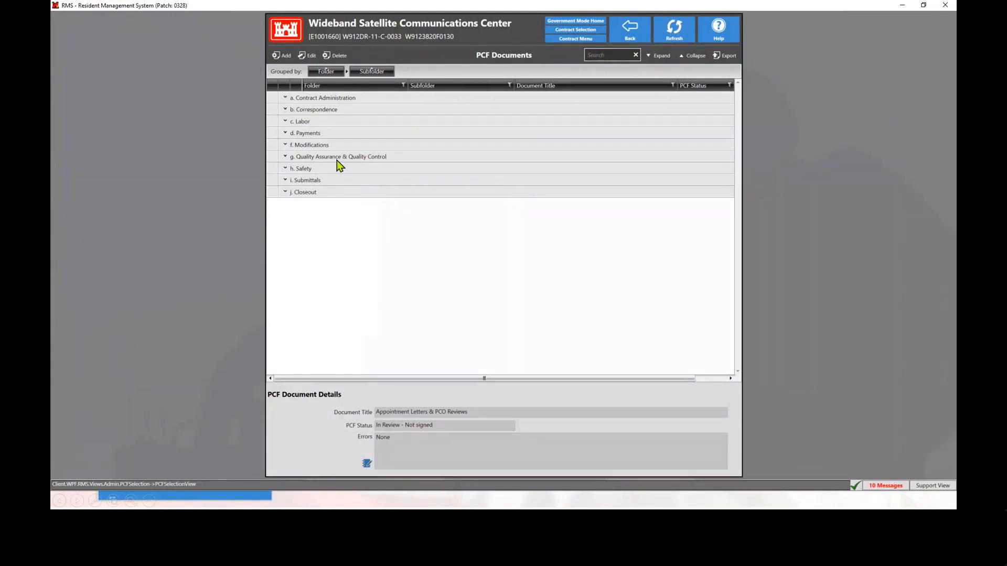
Expand the Correspondence folder, review the documents under Letters to Contractor, and collapse that subfolder again
double_click(313, 108)
click(346, 110)
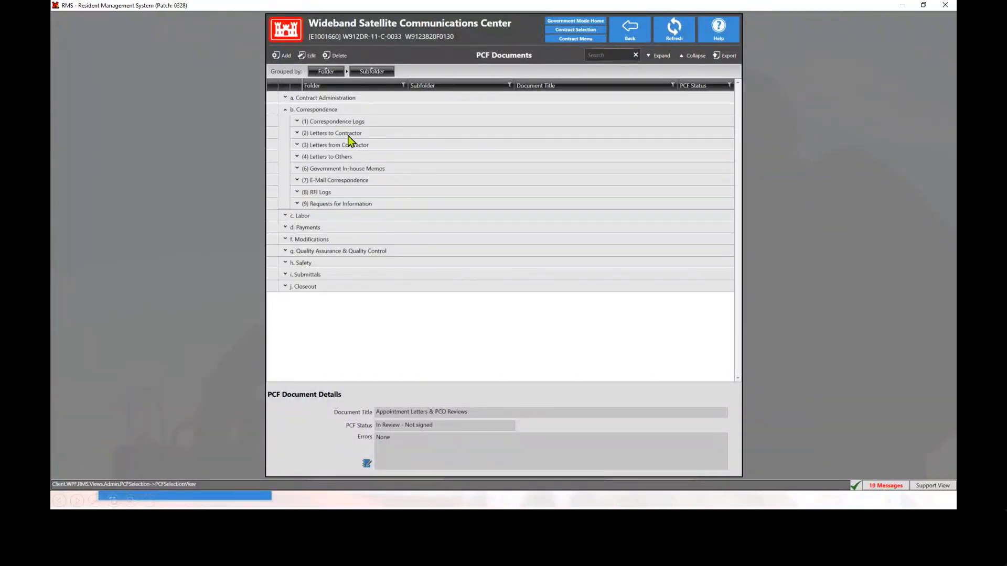
click(297, 133)
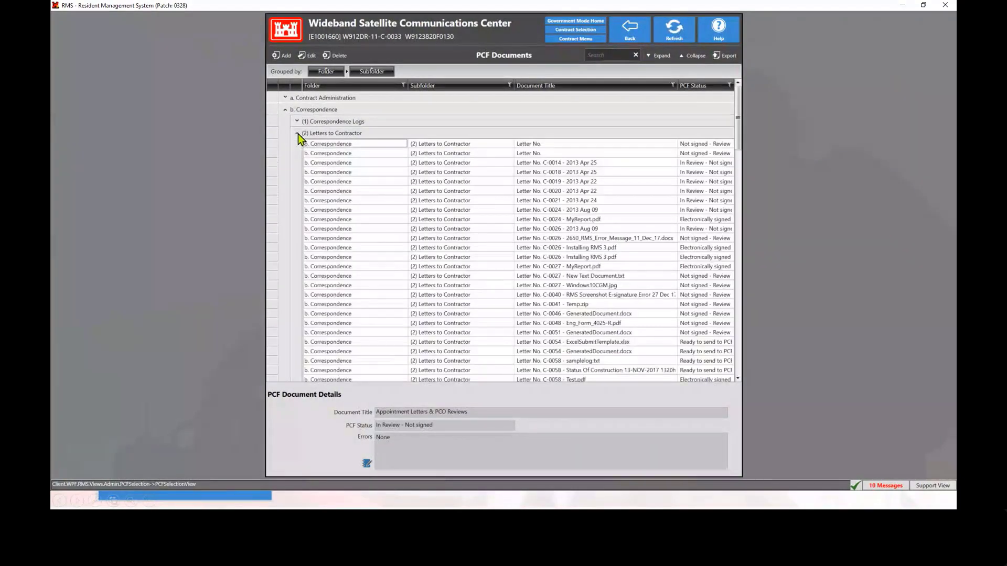
click(472, 191)
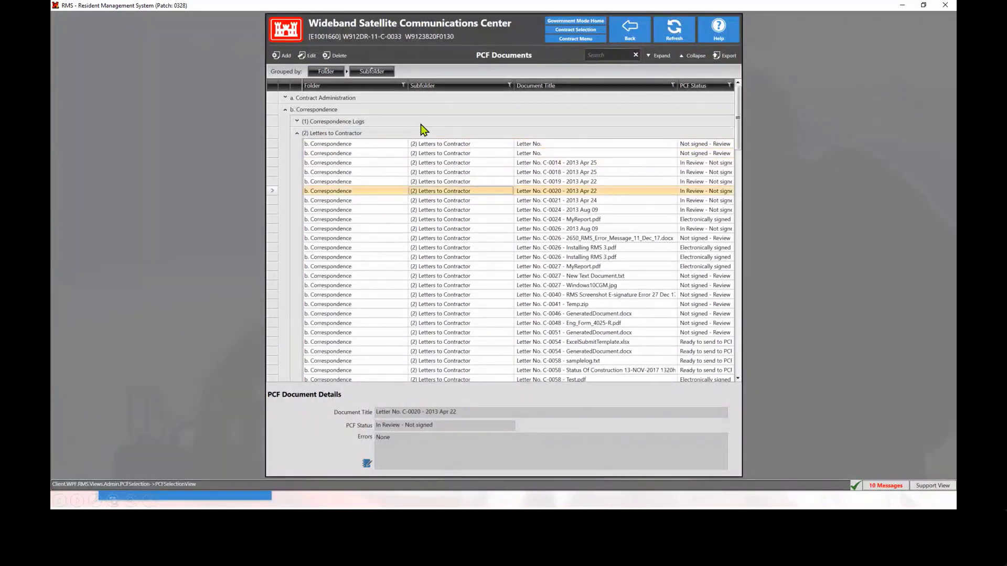
click(297, 134)
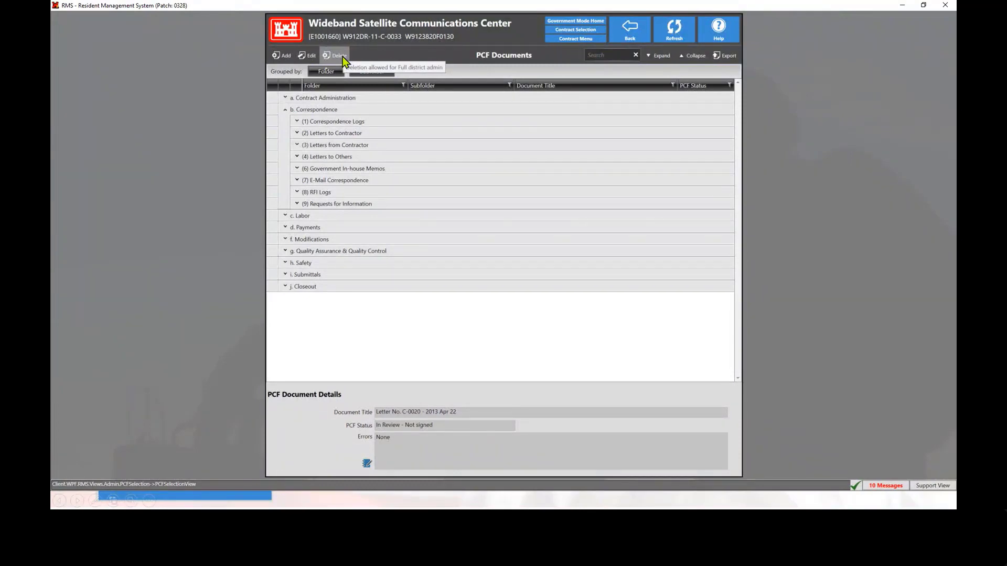
Add a new PCF document, searching the sections for "sub" and choosing Submittal Register
click(285, 57)
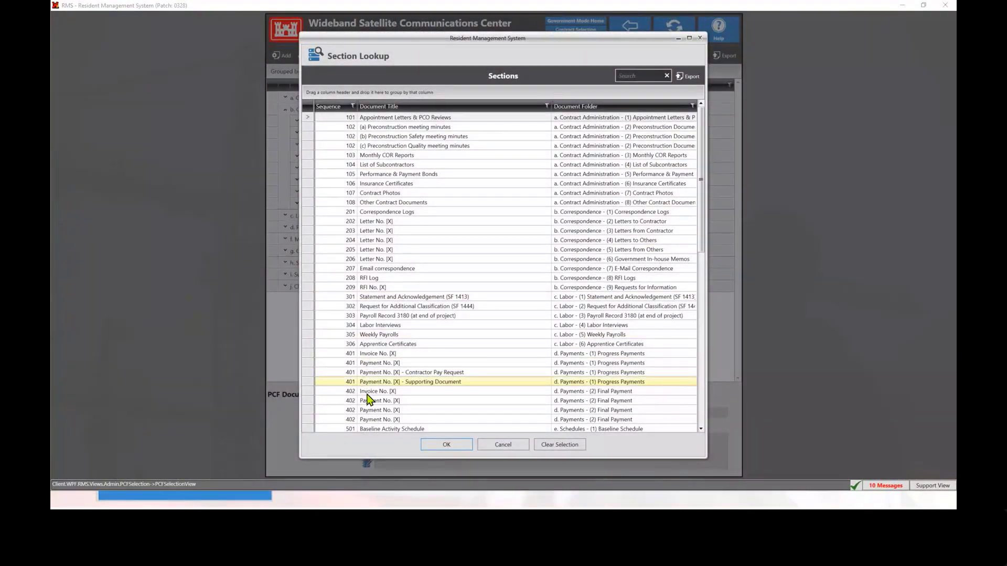
click(644, 77)
text(sub)
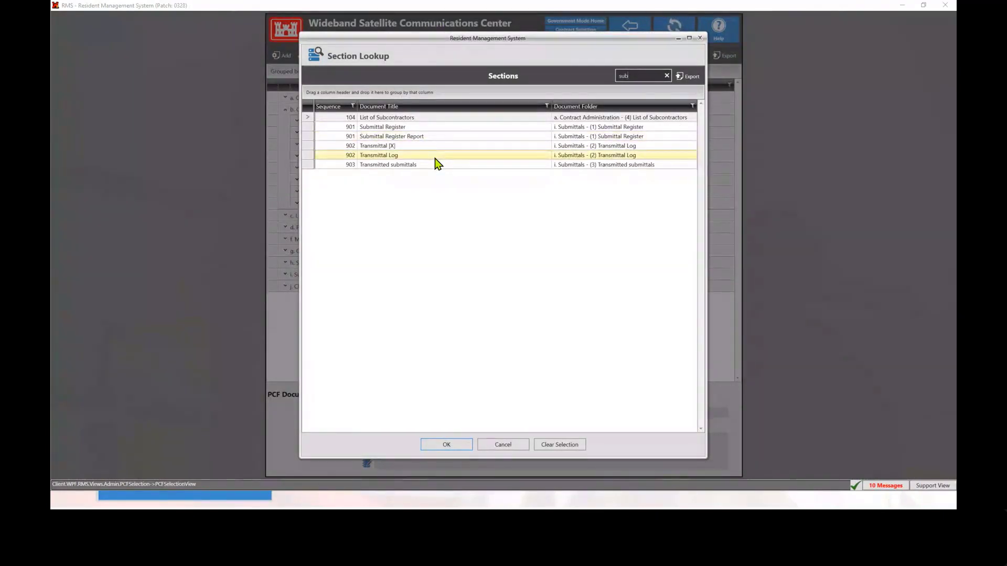
click(427, 128)
click(447, 444)
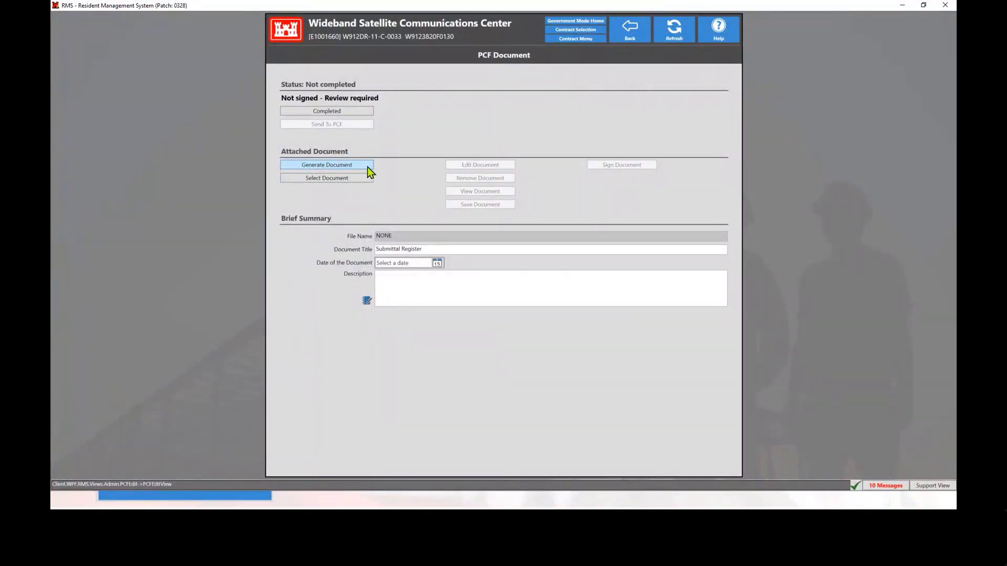
Attach the file "eng93 test sig location" to the PCF document and close the document opened for viewing
click(330, 179)
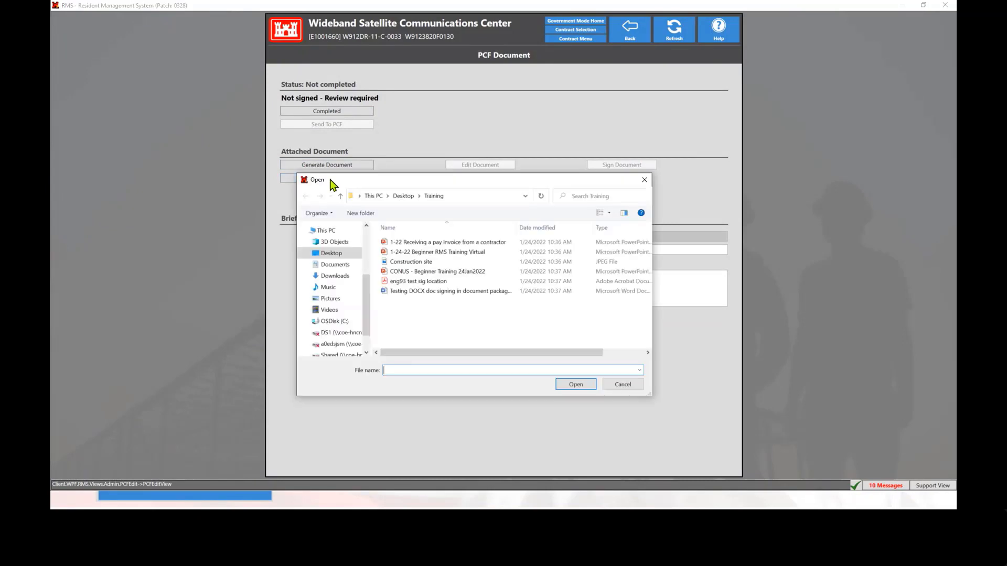
click(417, 281)
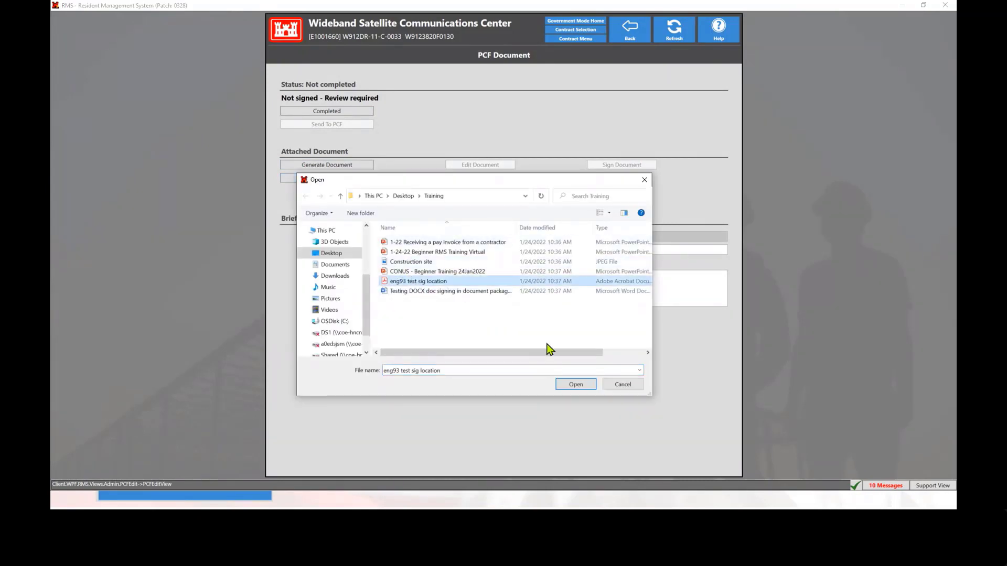
click(576, 385)
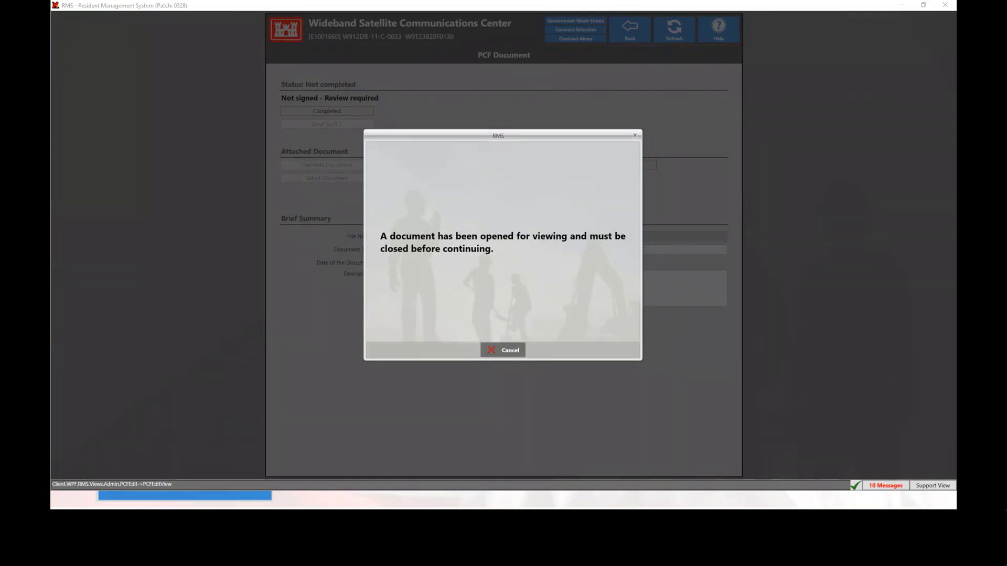
drag(825, 33, 534, 81)
click(723, 63)
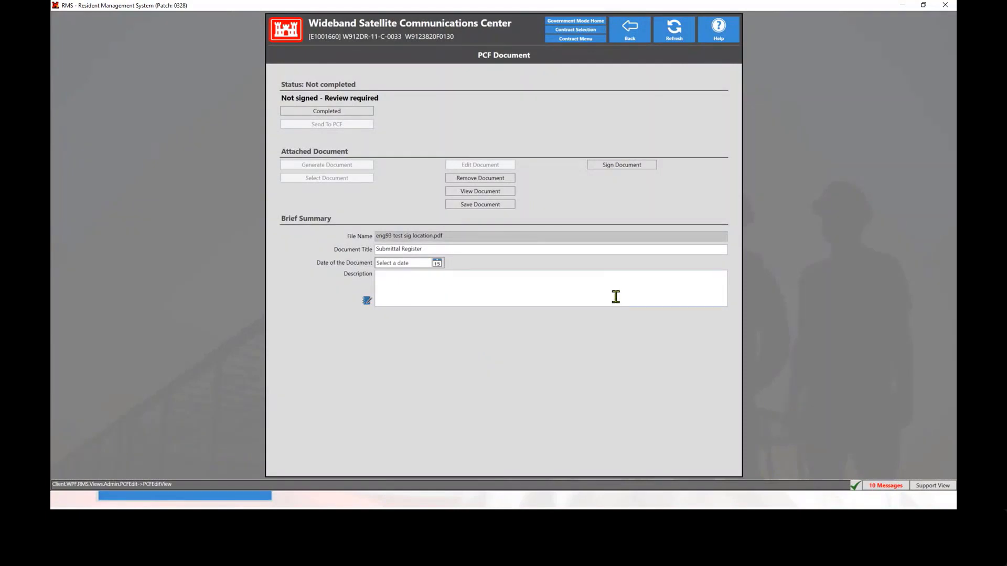
Set the document title to "Submittal Register - missing doc" and enter "some descprition" as the description
click(441, 249)
click(432, 251)
text(-)
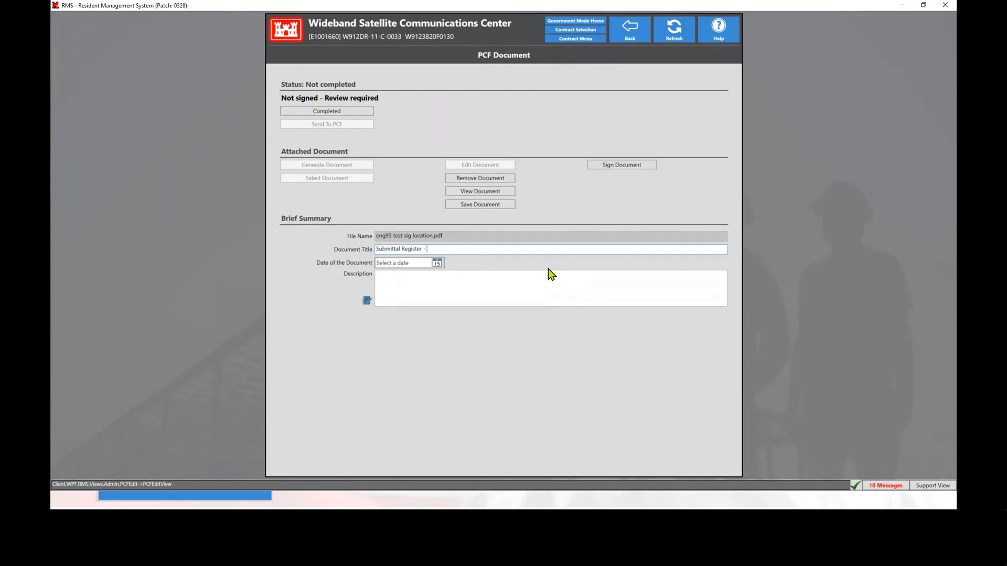
text( missing doc)
click(394, 292)
text(some)
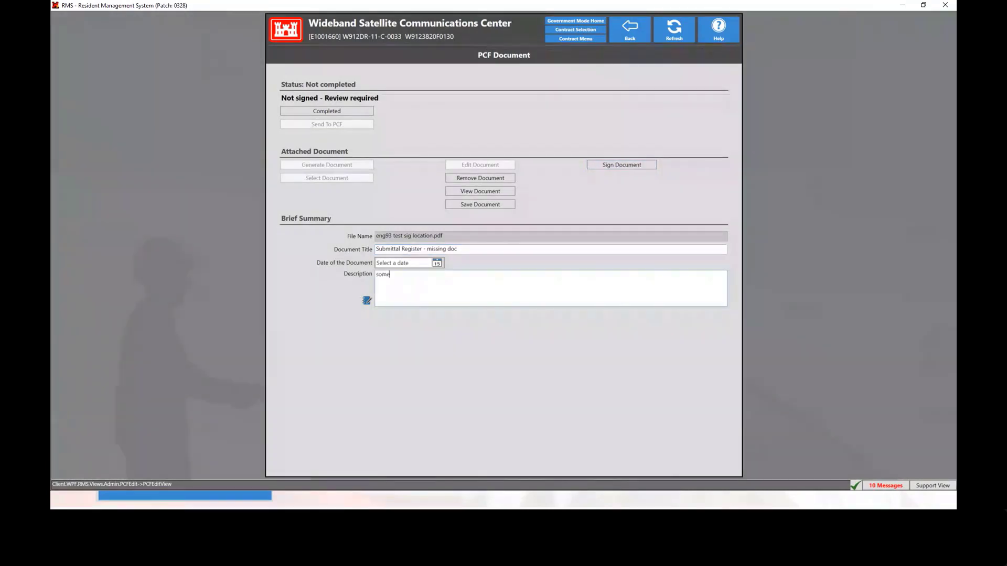
text( descpritin)
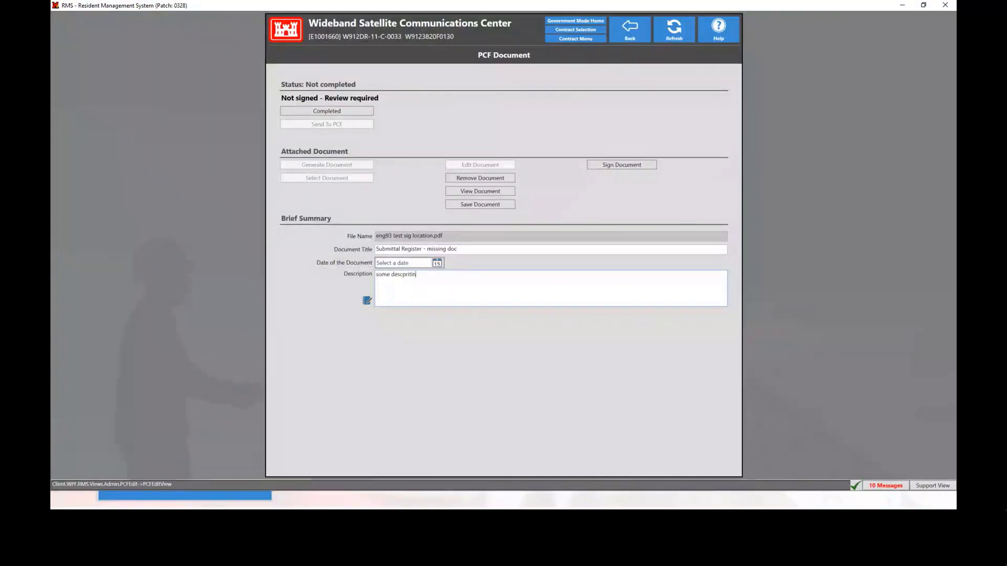
key(BackSpace)
text(ong)
key(BackSpace)
Mark the document as completed and send it to PCF, authenticating with the smart card PIN
click(328, 112)
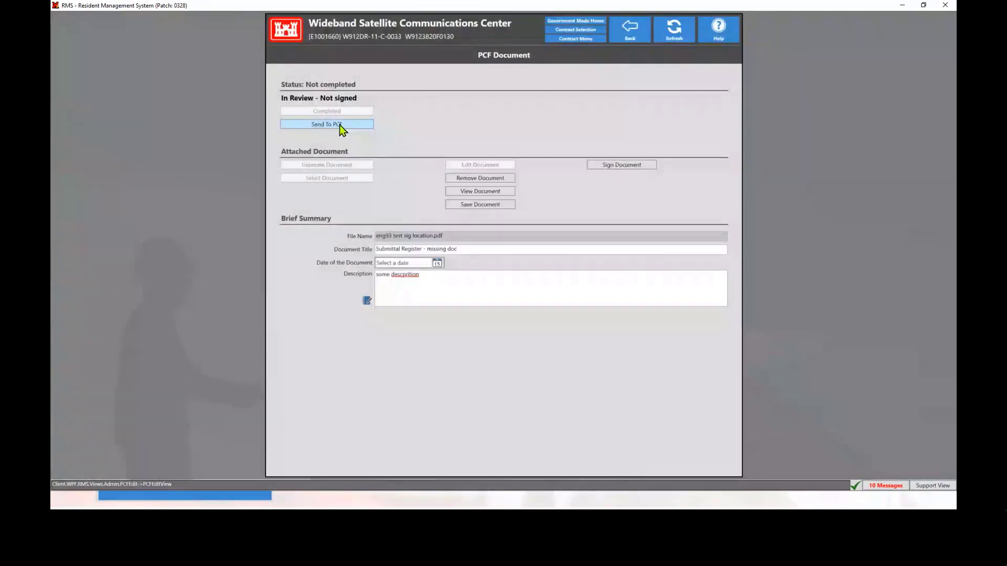
click(339, 125)
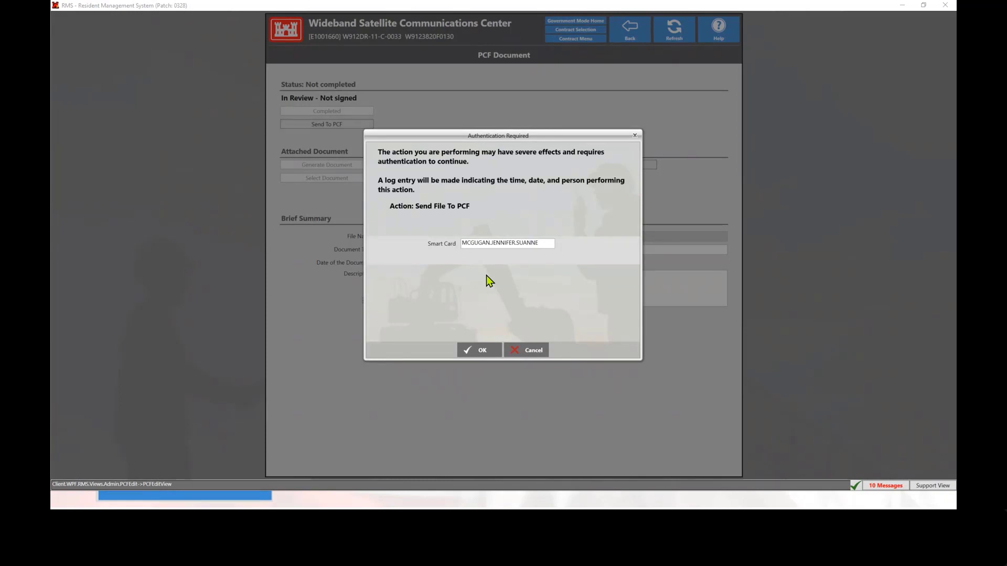
click(481, 351)
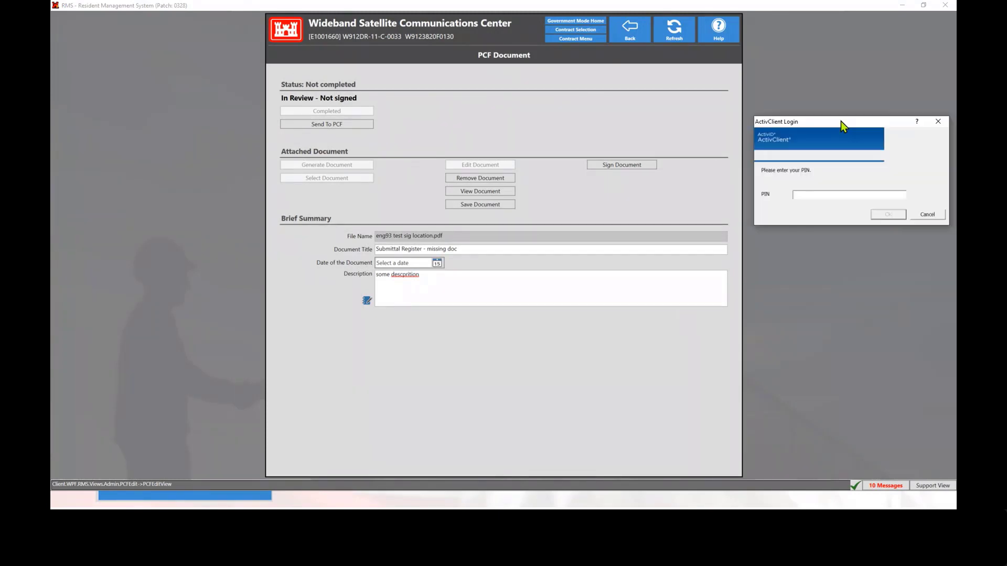
drag(842, 121, 467, 171)
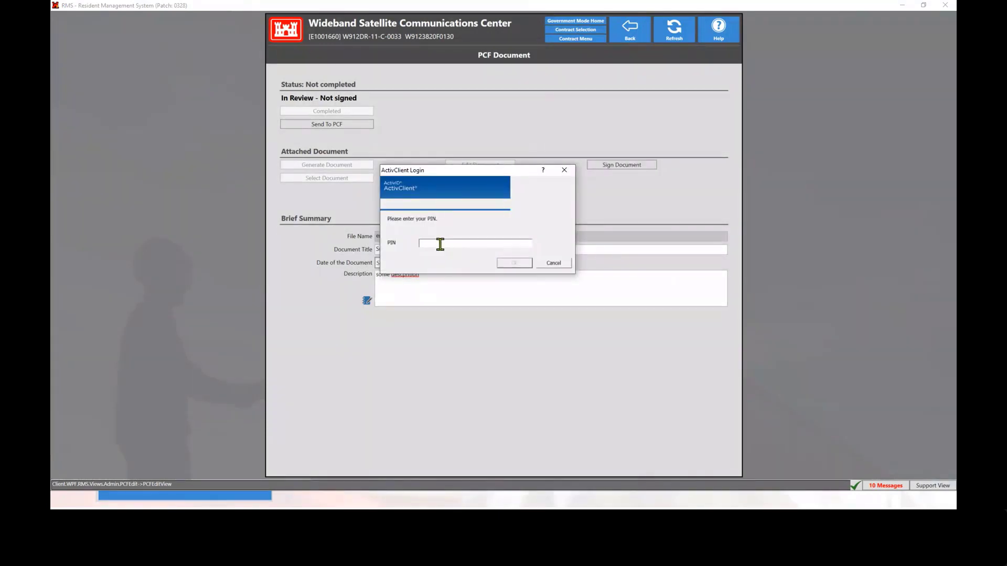
text(********)
key(Return)
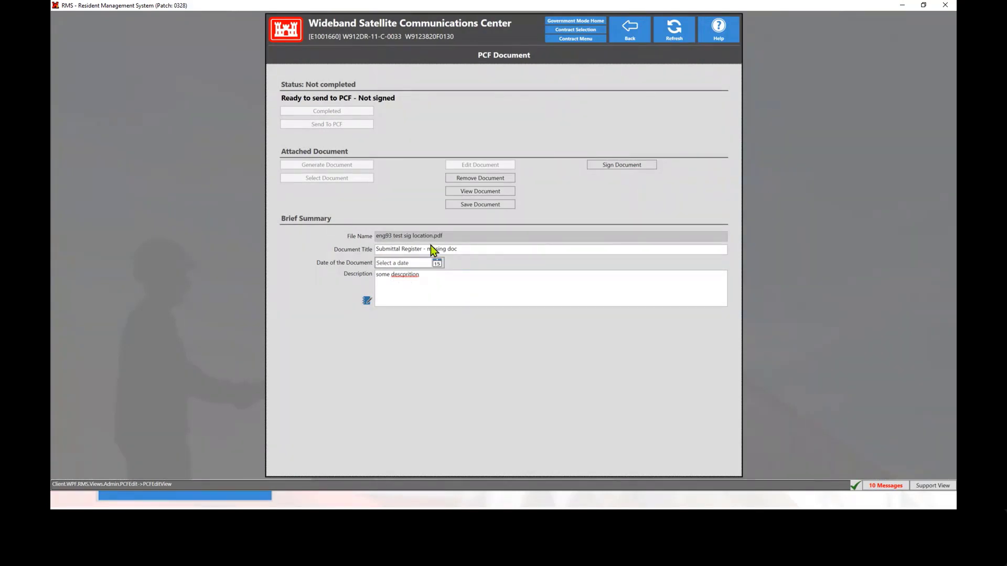
Return to the PCF Documents list, search for "missing doc", and expand the Submittals folder and its Submittal Register subfolder
click(630, 38)
text(missing do)
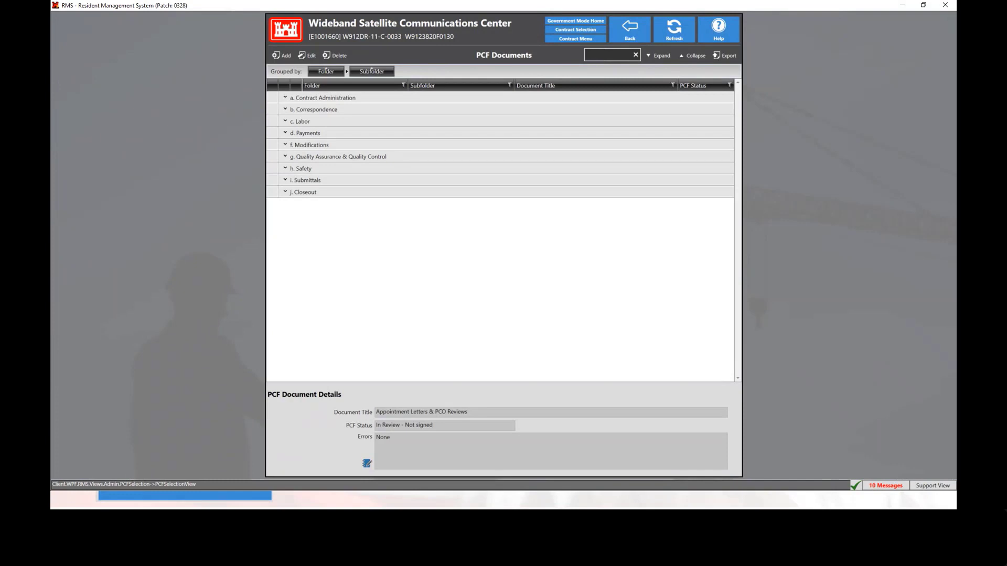
text(c)
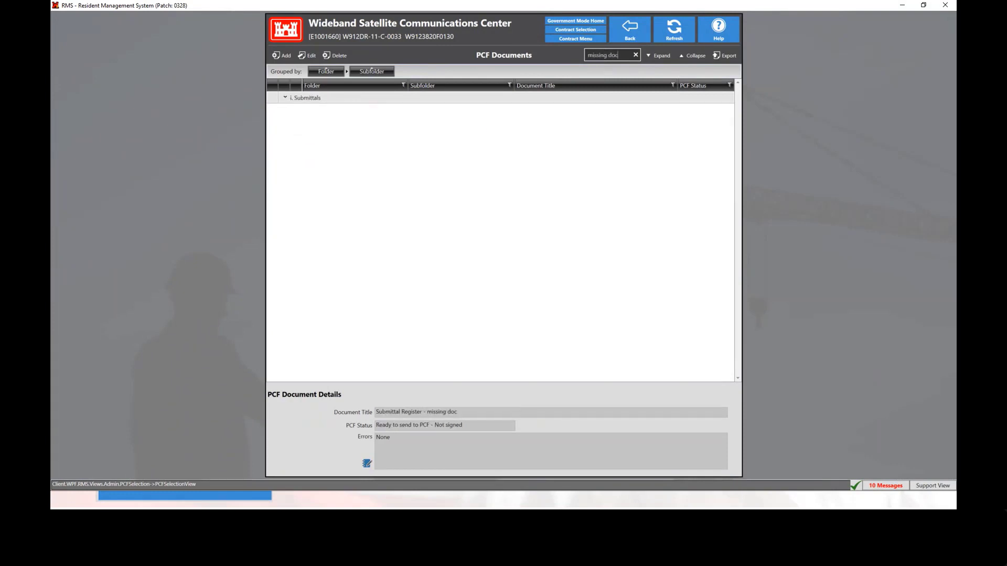
click(311, 98)
click(336, 109)
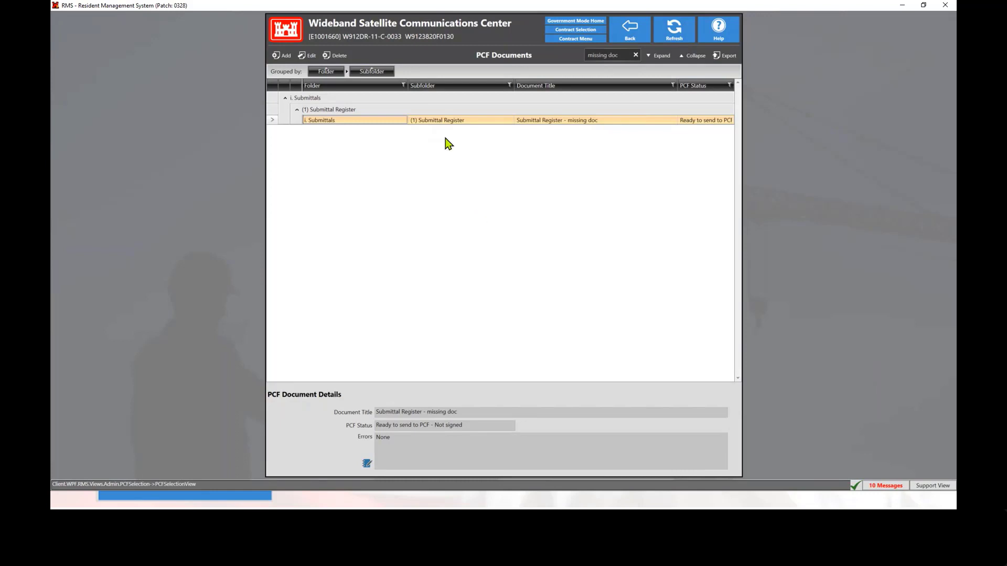
Examine the PCF status and errors of the "Submittal Register - missing doc" entry and return to the Contract Menu
click(440, 121)
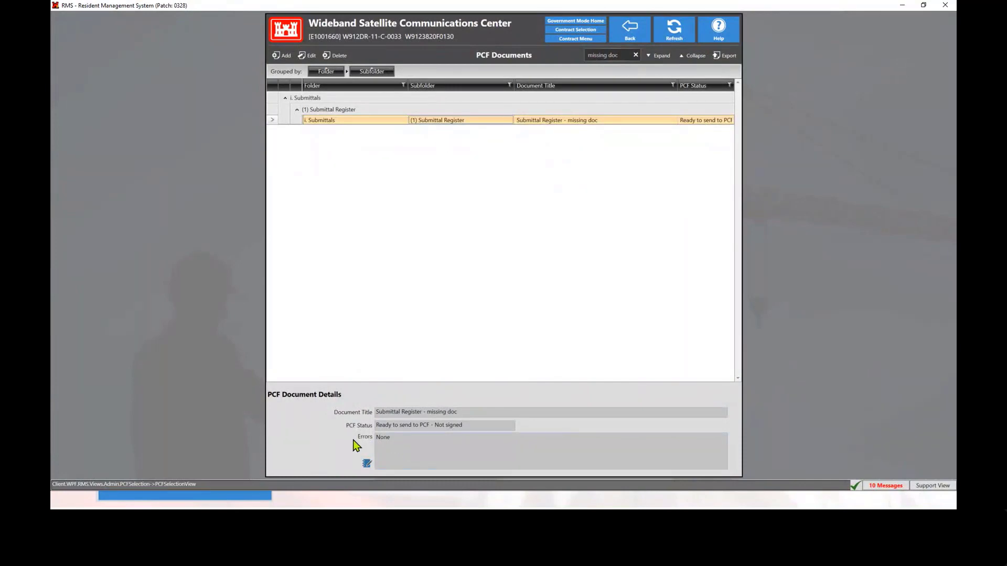
mouse_move(391, 439)
drag(390, 439, 371, 439)
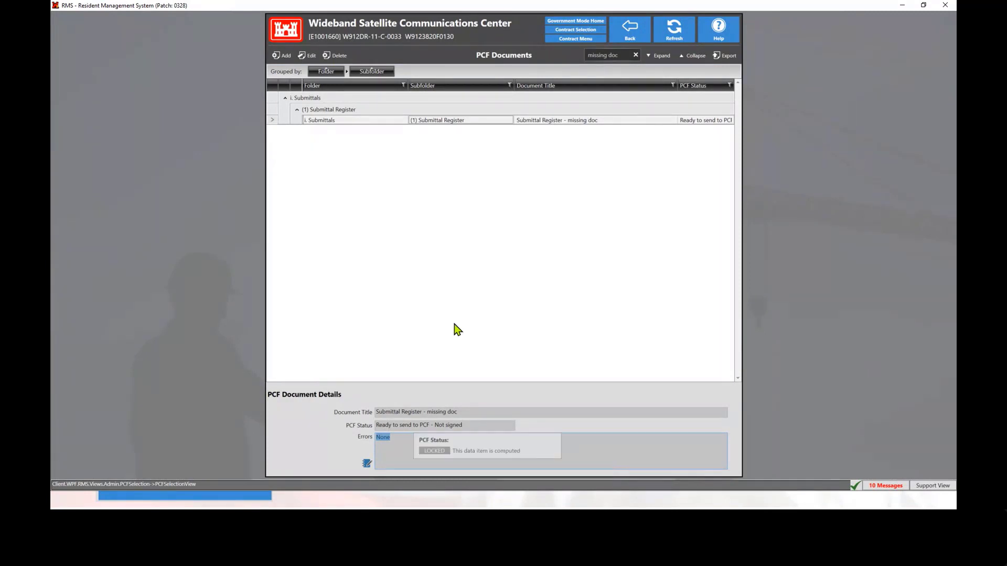
click(459, 122)
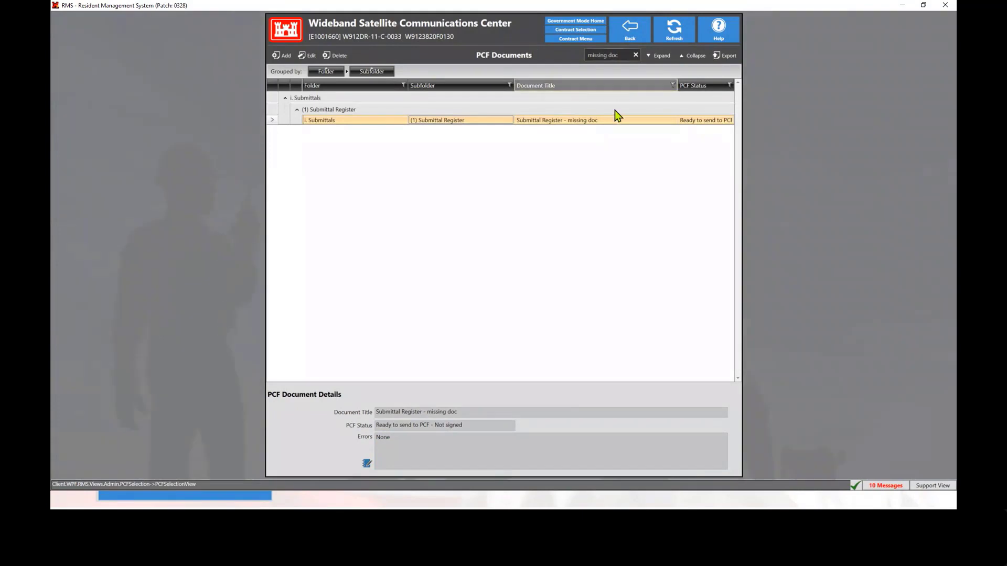
click(632, 38)
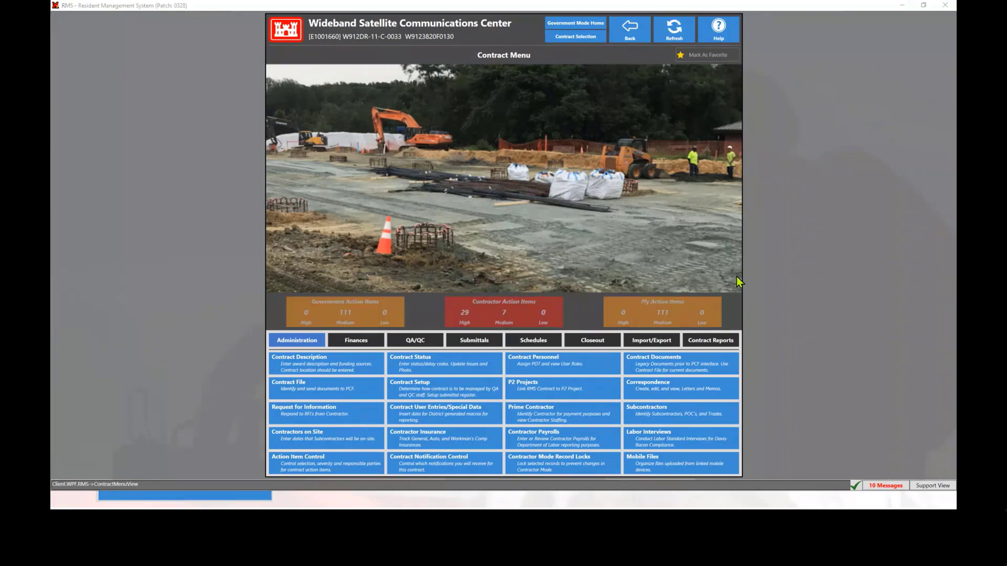
key(alt+Tab)
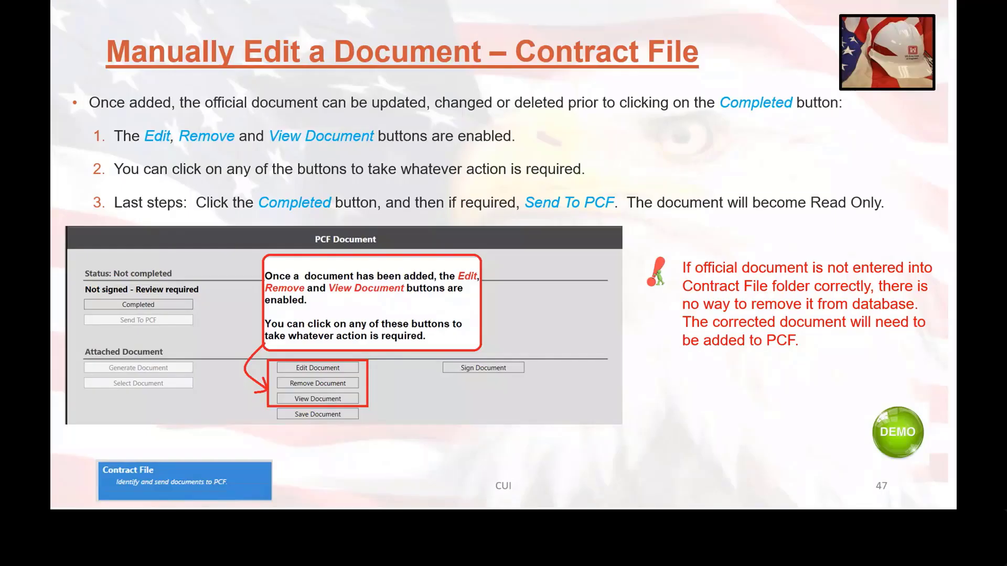
key(Right)
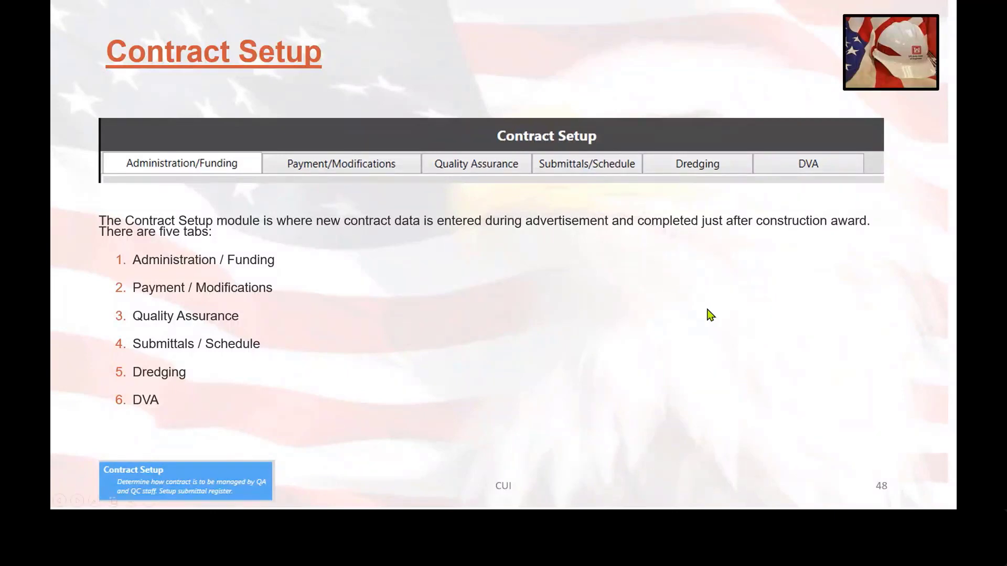
click(702, 337)
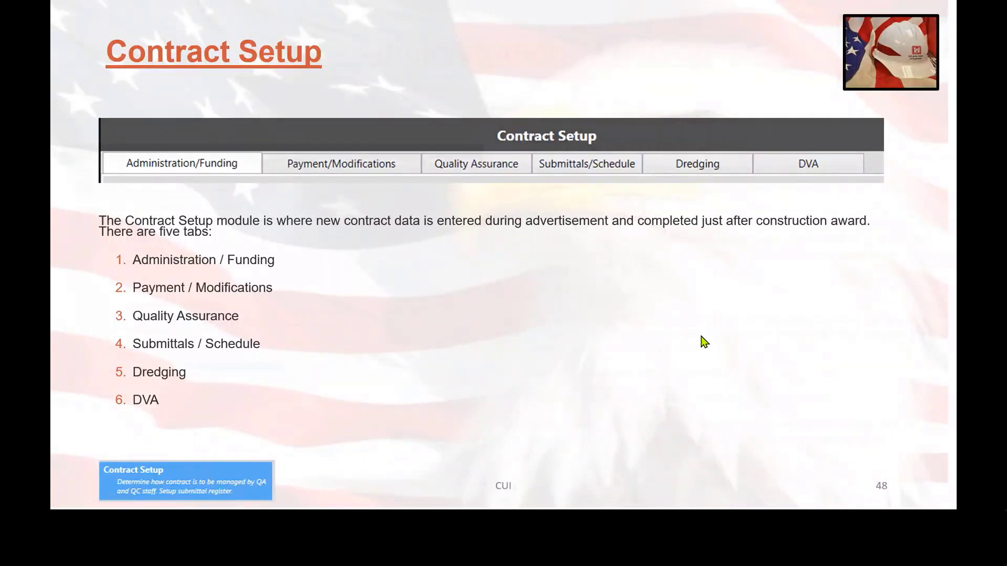
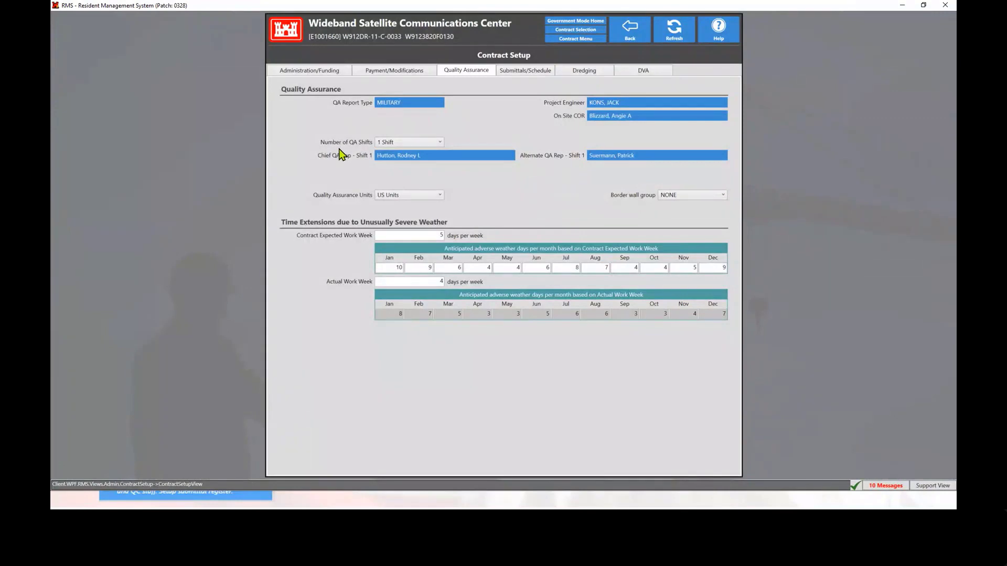
Change the Number of QA Shifts to 3 Shifts and set it back to 1 Shift
click(406, 142)
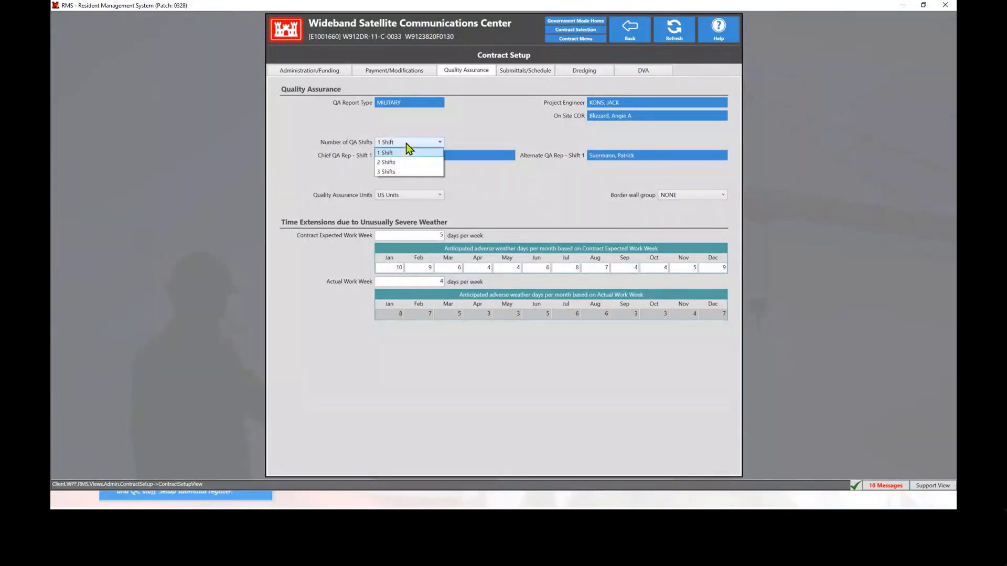
click(397, 172)
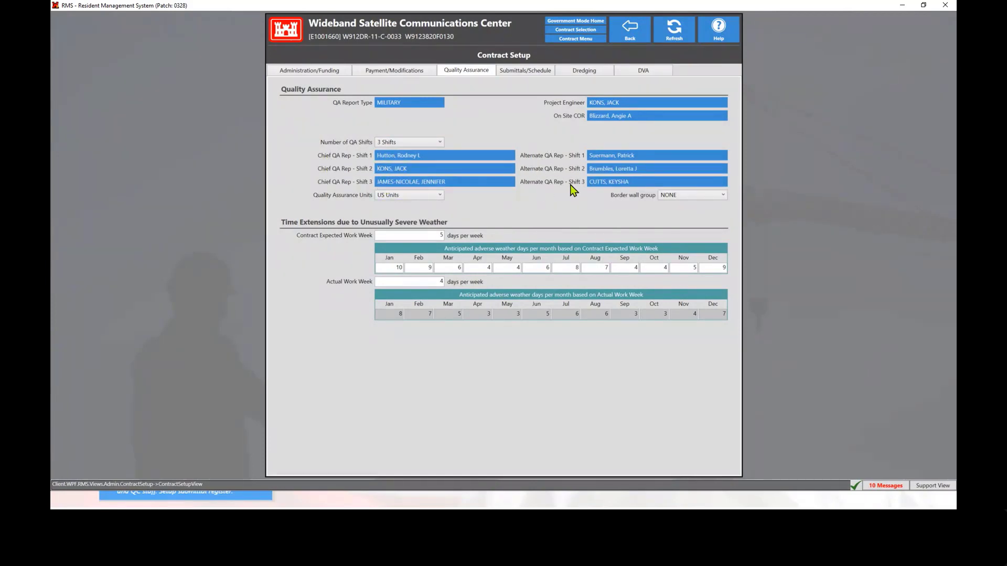
click(437, 144)
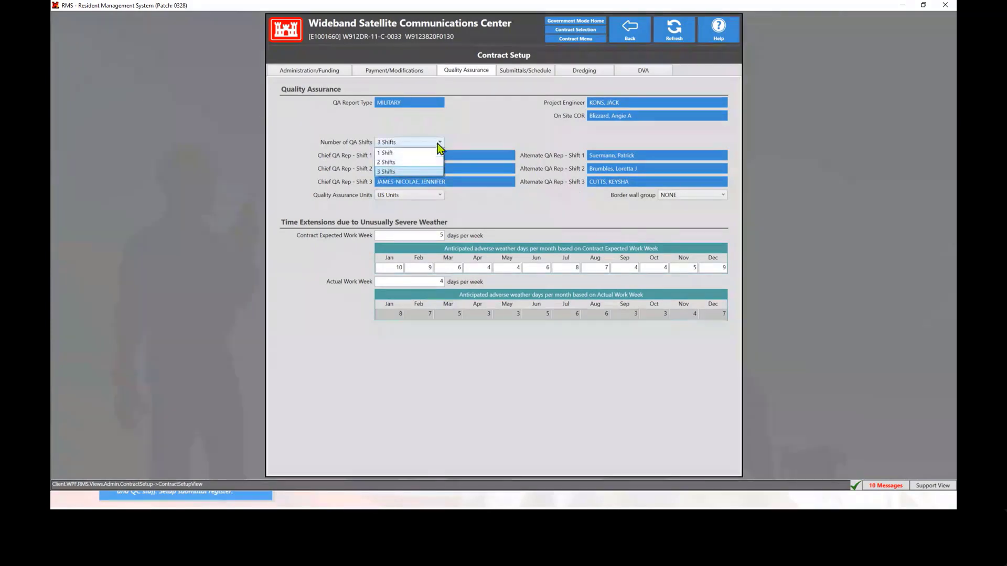
click(403, 153)
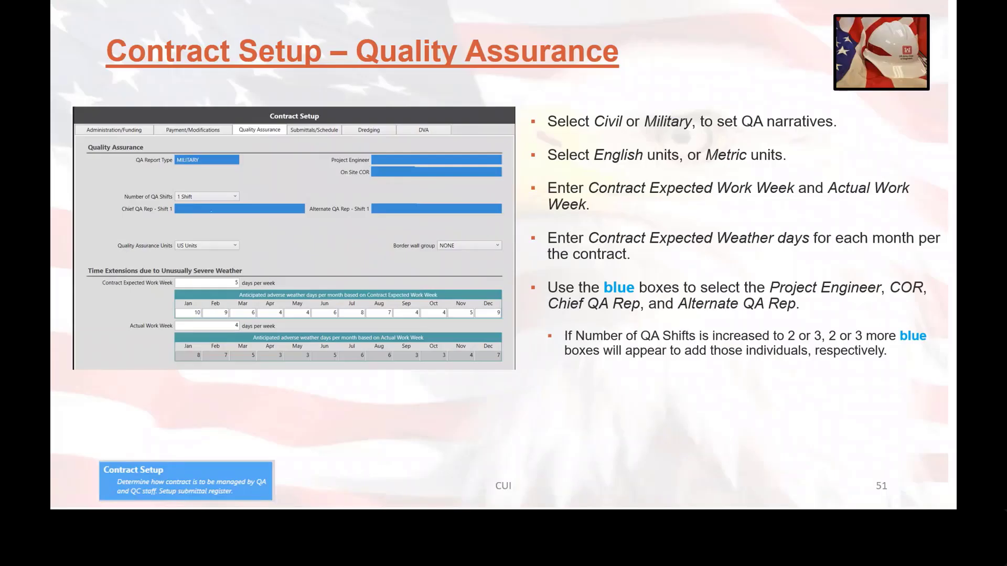
Set the Contractor Schedule Type in the Submittals/Schedule setup to Import Early and Late Start/Finish Dates from Contractor's Network Analysis System (NAS)
click(748, 381)
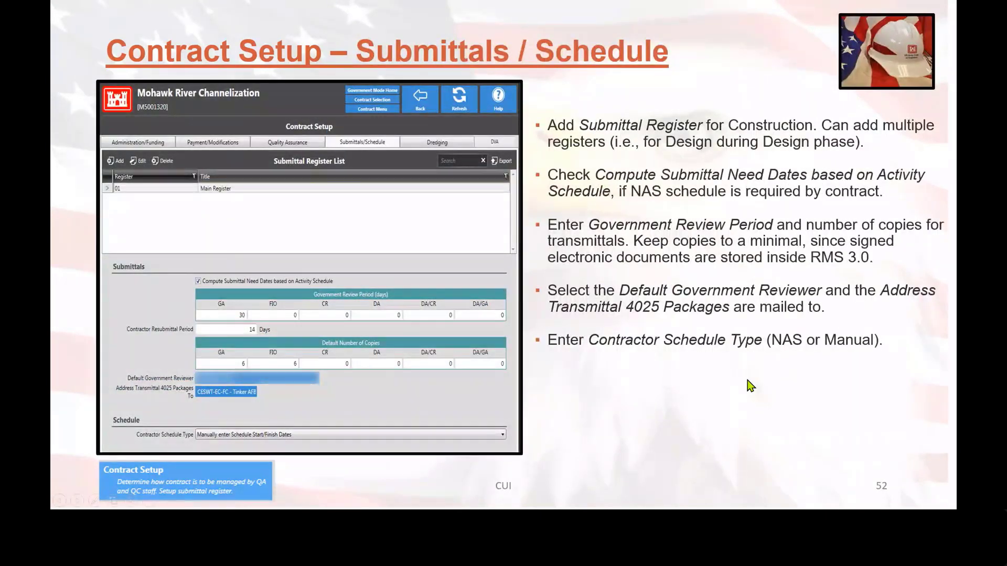
click(336, 405)
click(526, 71)
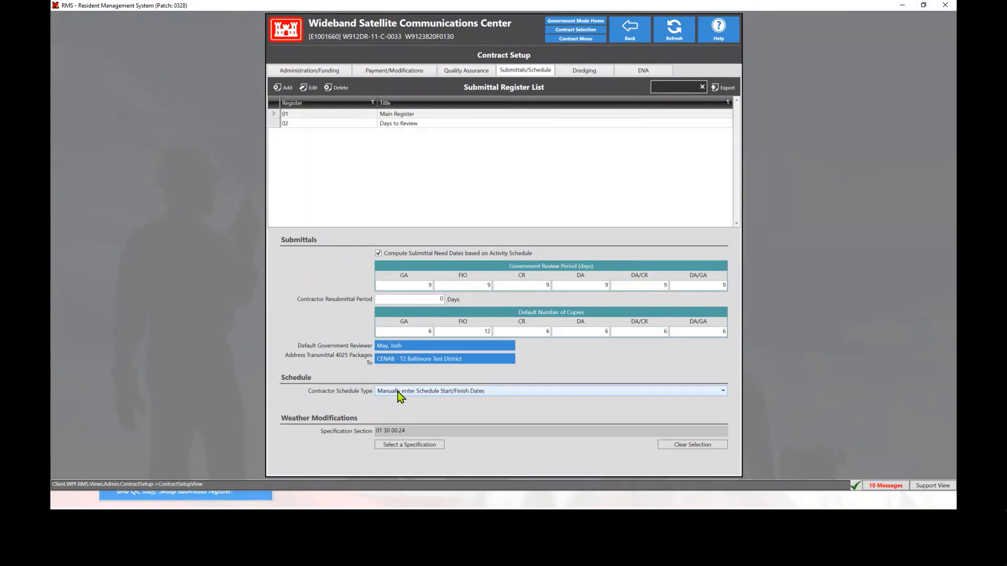
click(497, 391)
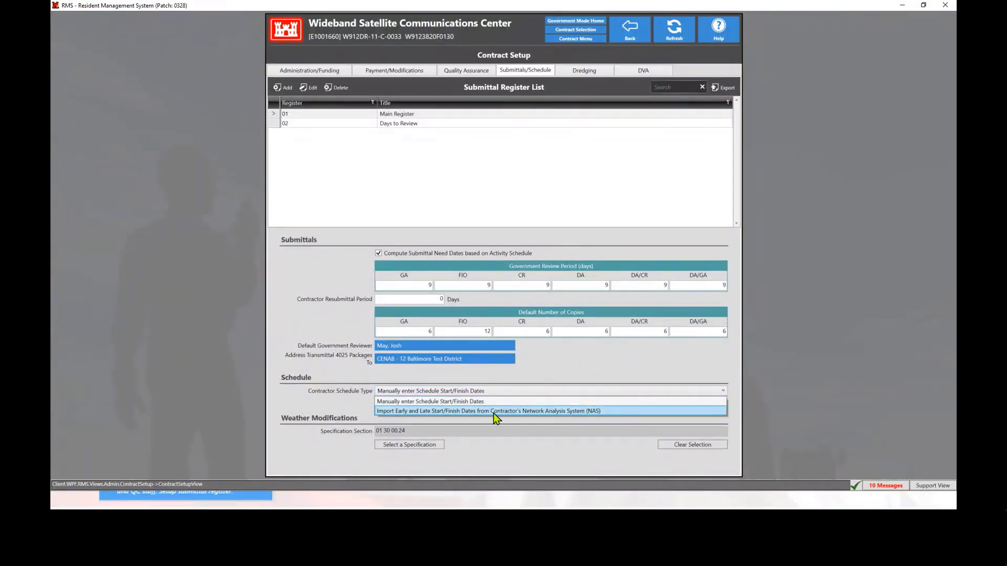
click(440, 411)
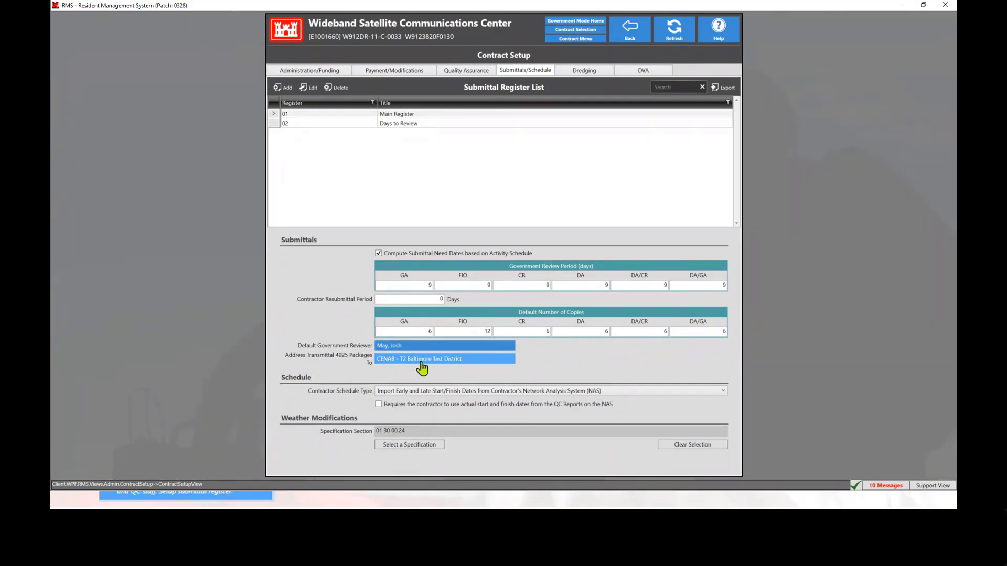
View the contract's Dredging and DVA setup pages, and advance the presentation to the P2 Projects slide
click(588, 74)
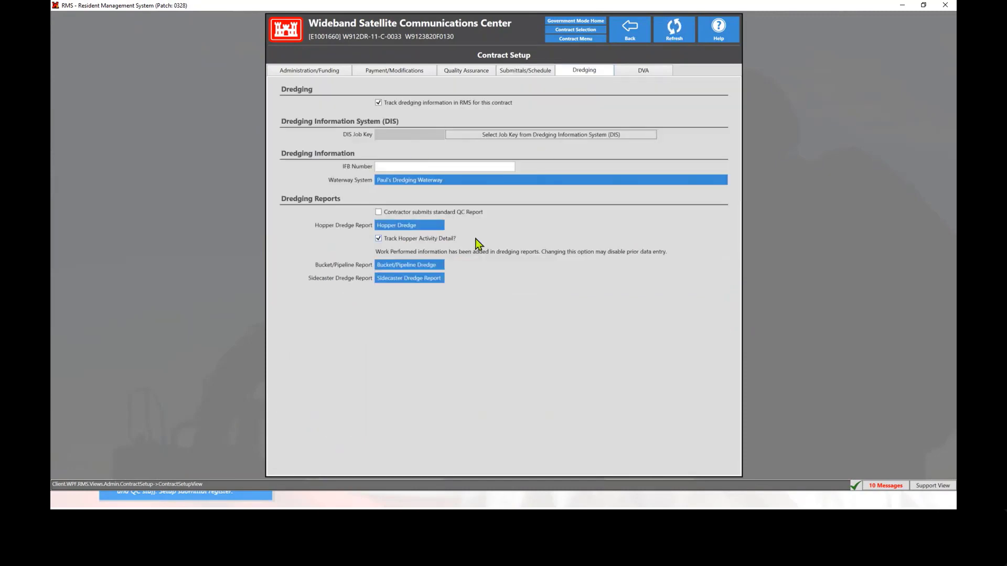
click(652, 73)
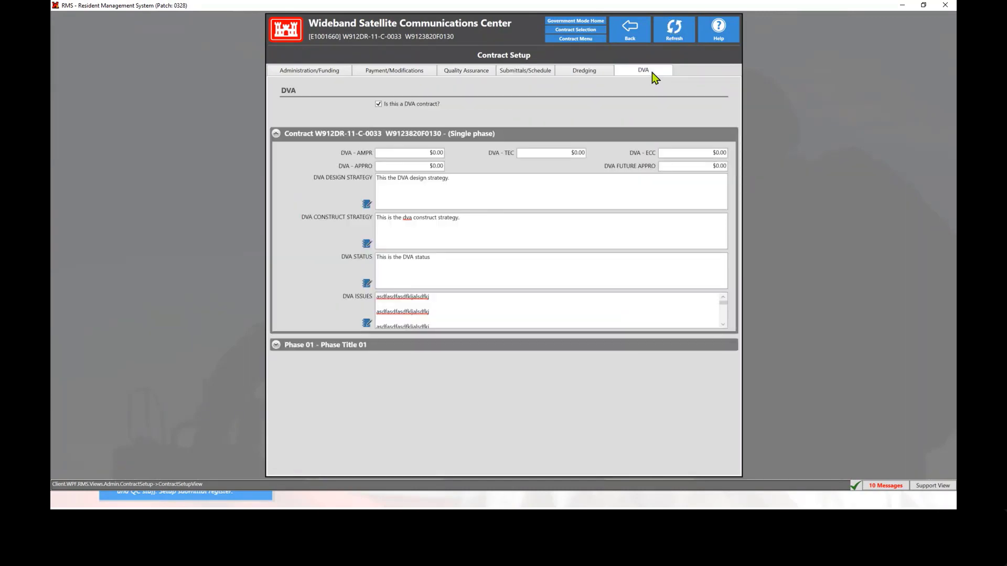
click(594, 74)
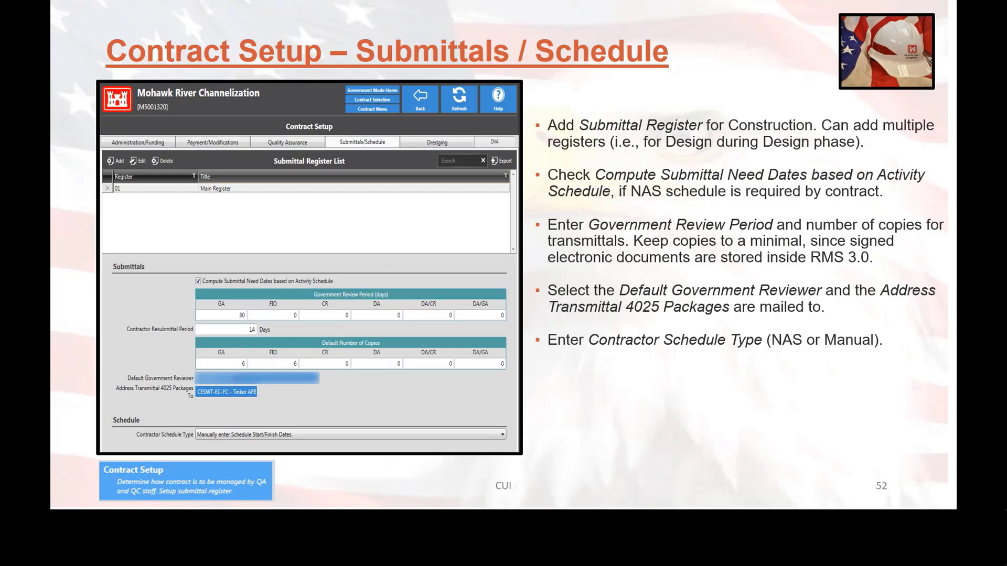
click(647, 388)
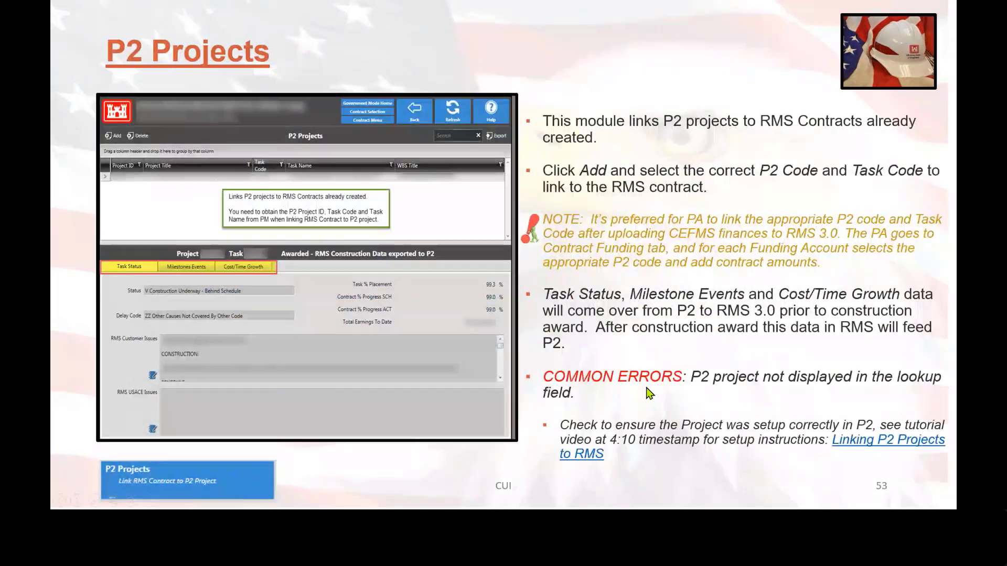
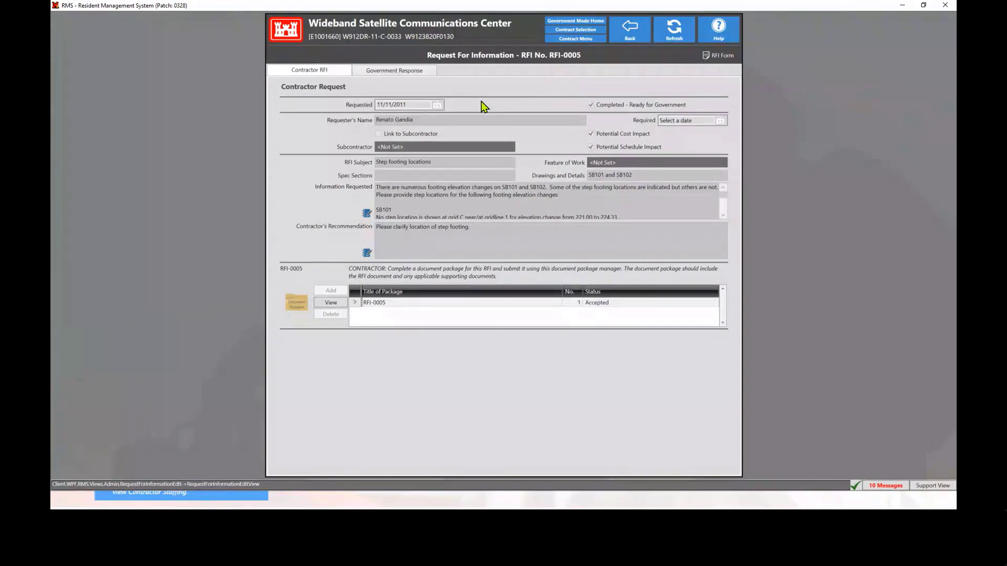
In RFI-0005's Government Response, clear Answer Completed and add the presenter's staff record as an RFI secondary reviewer
click(424, 73)
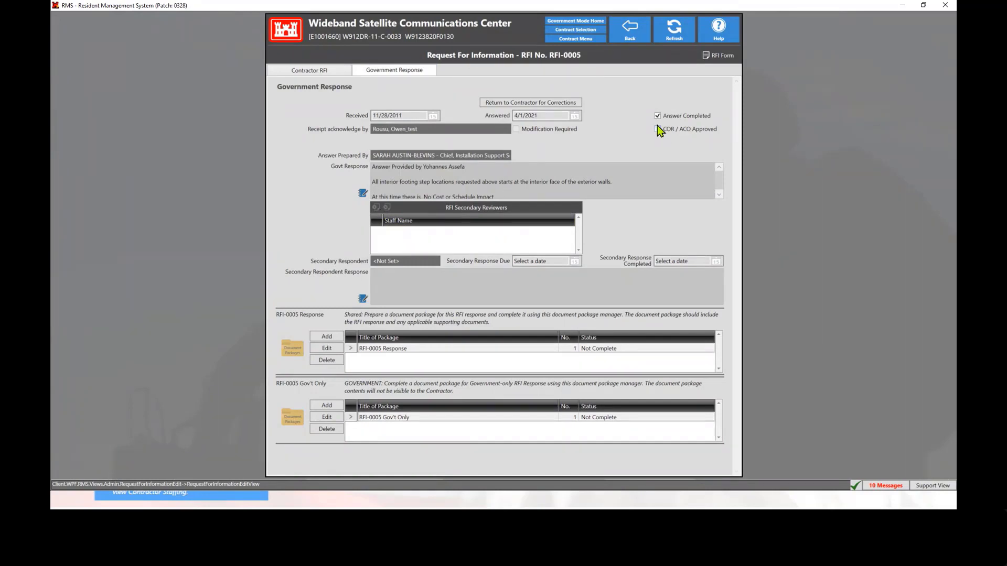
click(657, 116)
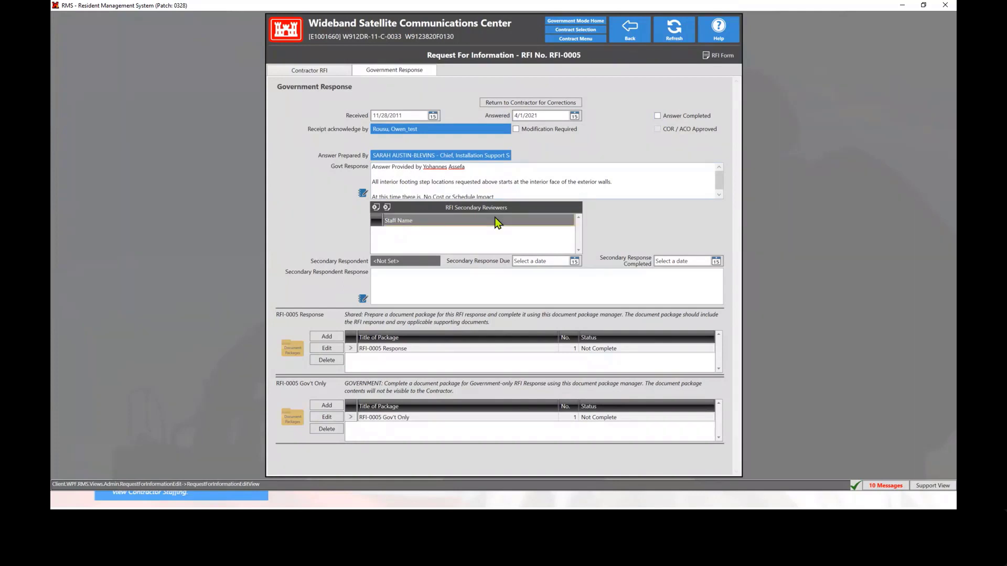
click(376, 209)
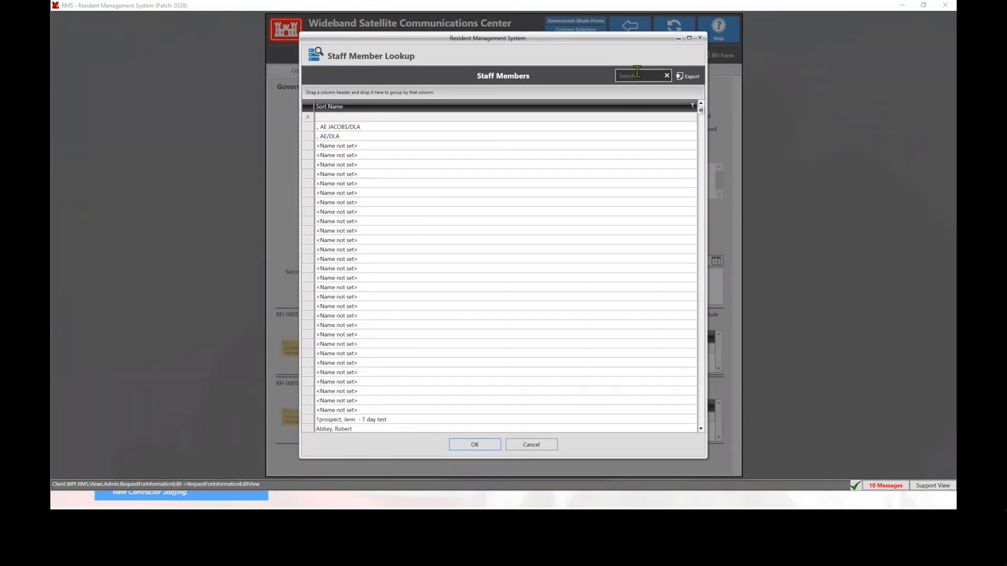
text(mcgu)
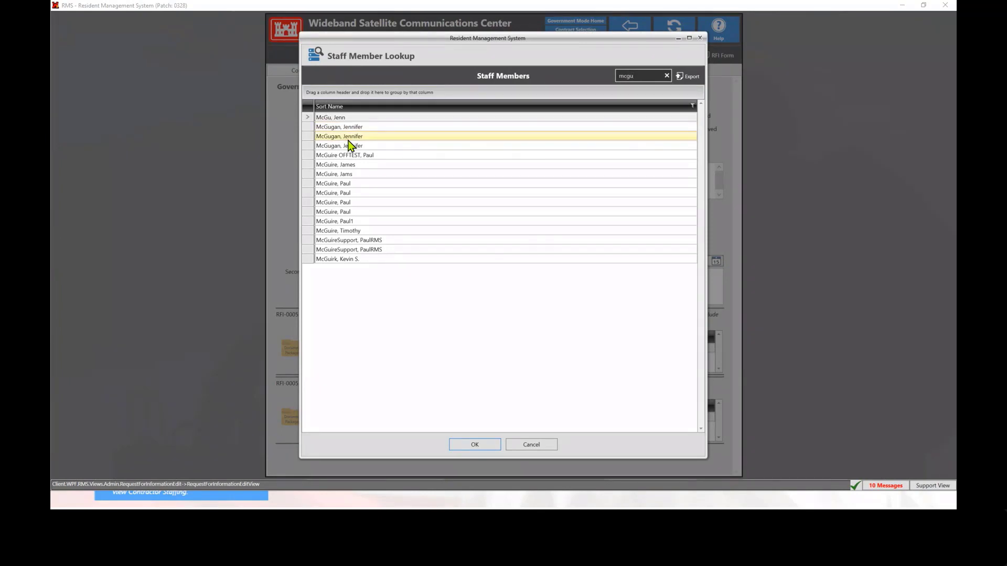
click(348, 147)
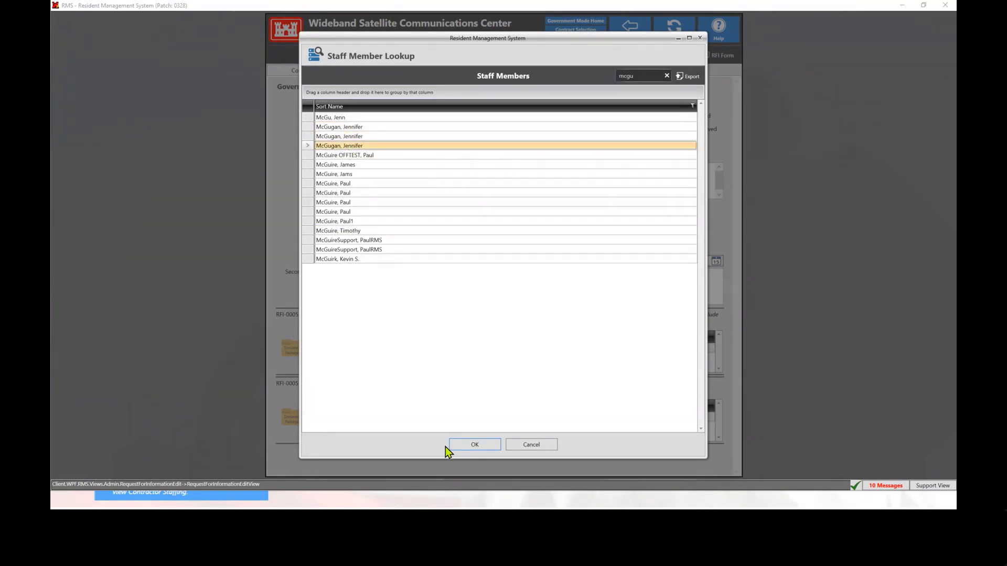
click(475, 445)
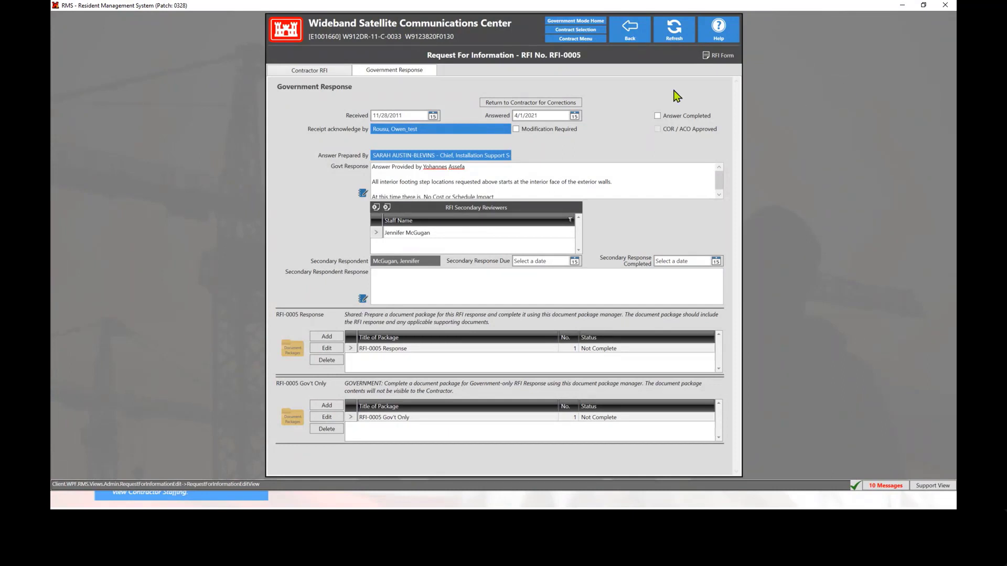
Open transmittal 06 71 33-1 from the Transmittals In Review list in the contract's Transmittal Log
click(579, 39)
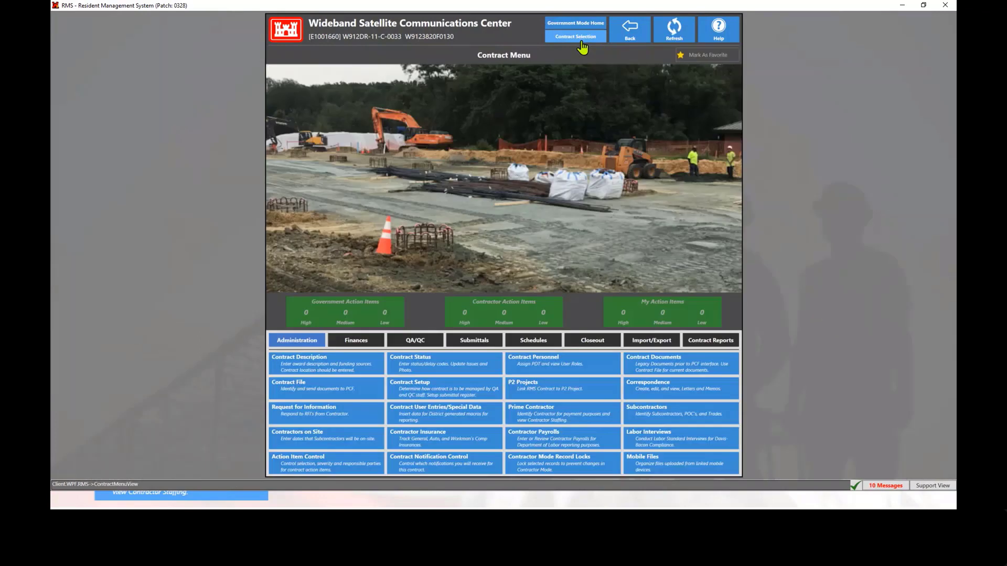
click(472, 342)
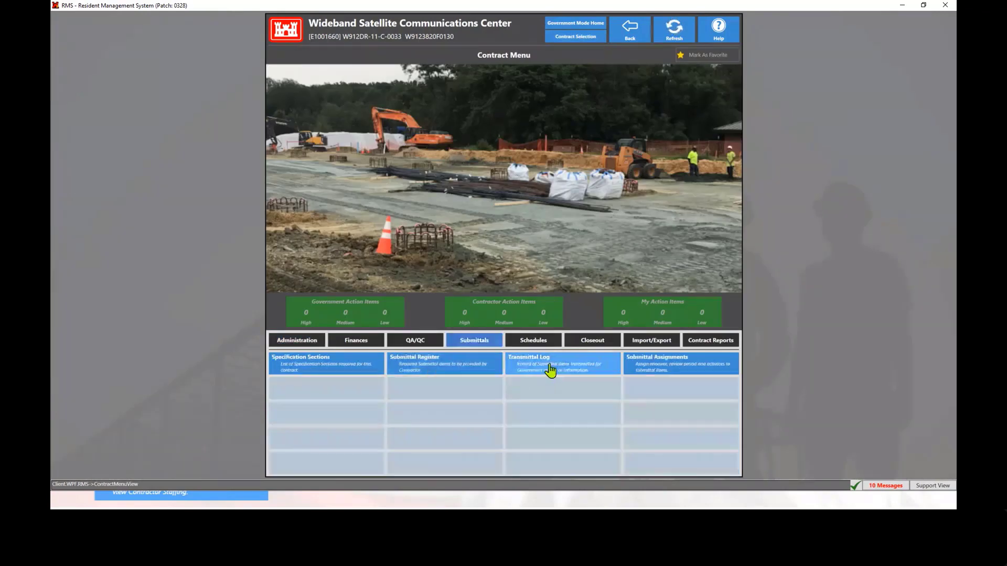
click(548, 370)
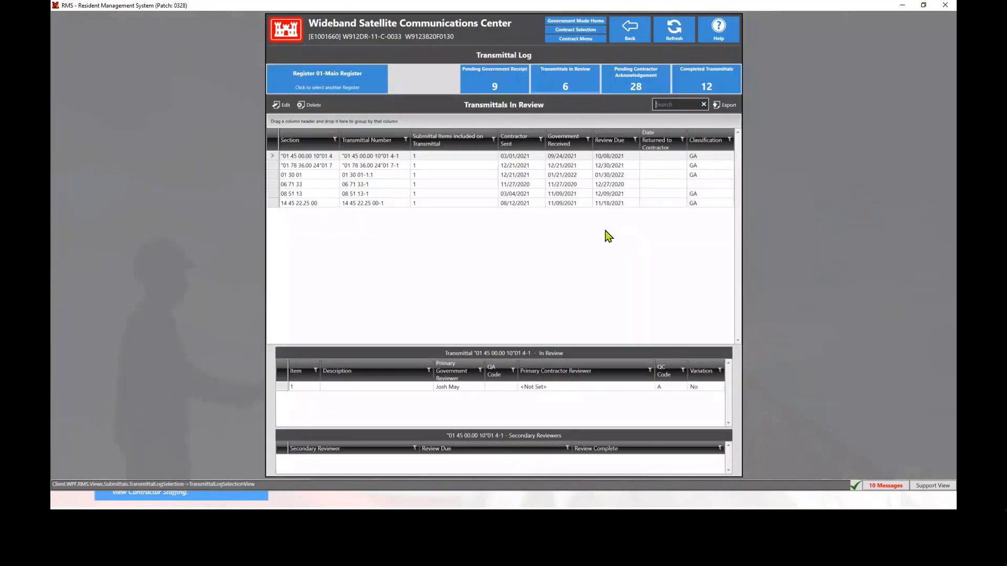
click(433, 187)
double_click(434, 193)
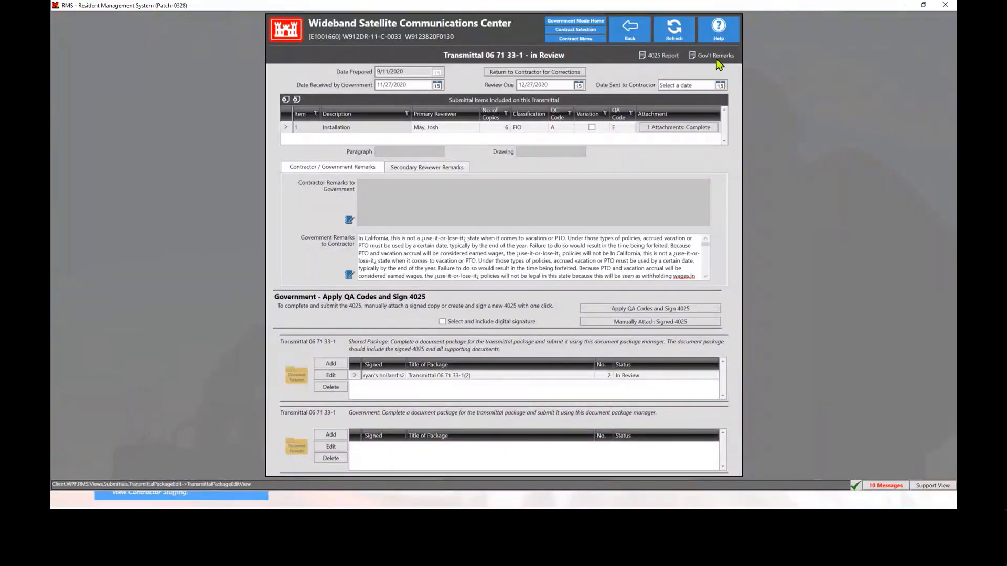
View the available RMS help options and close the Help Menu
click(718, 32)
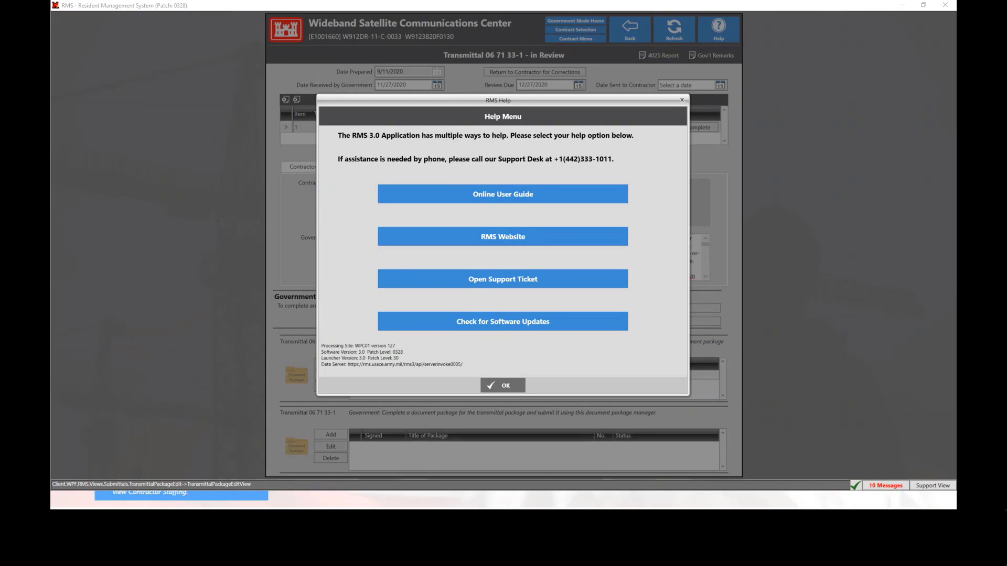
click(505, 387)
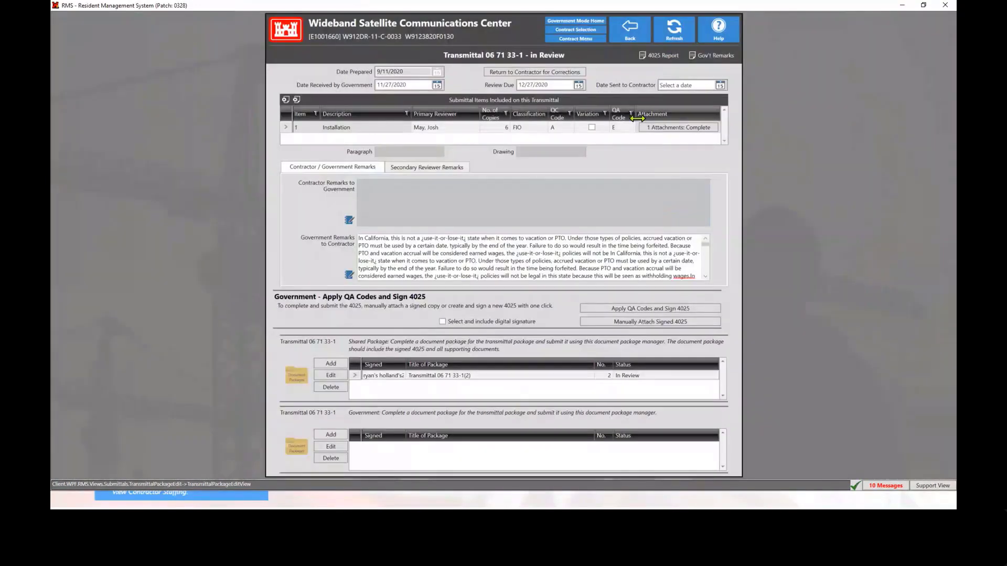
Leave the contract for the login screen and log in by smart card with Use Contractor Mode for Government User enabled
click(582, 25)
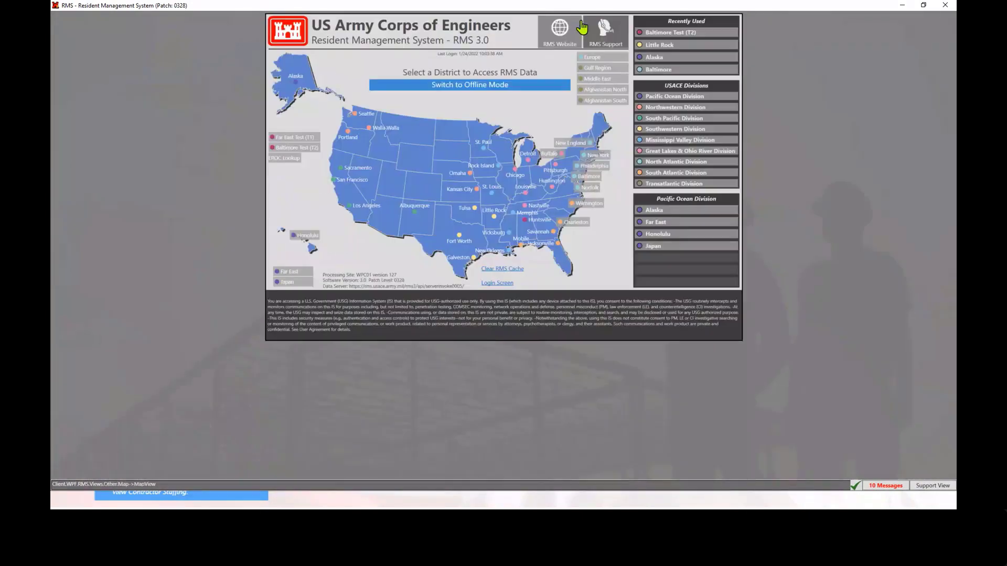
click(496, 285)
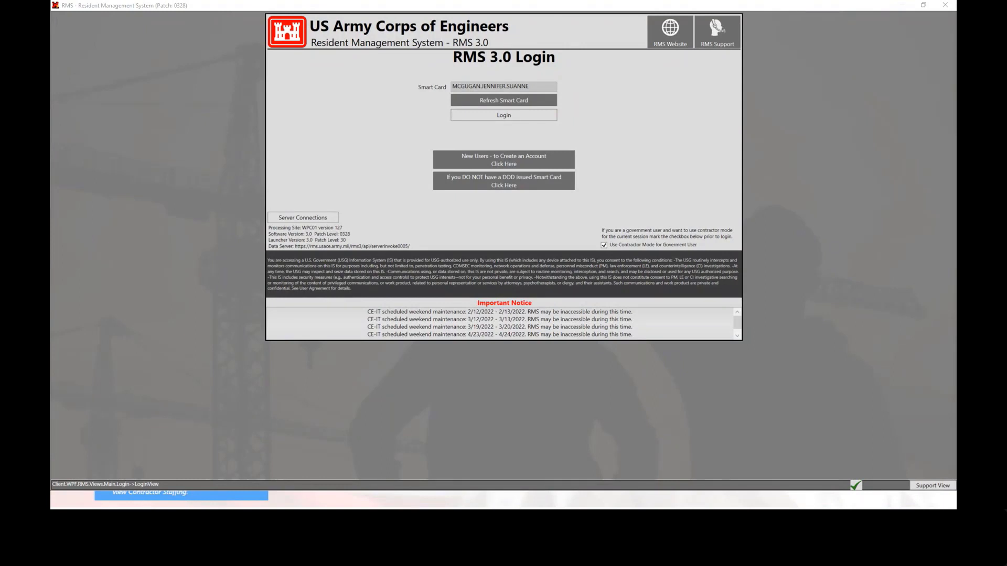
click(729, 335)
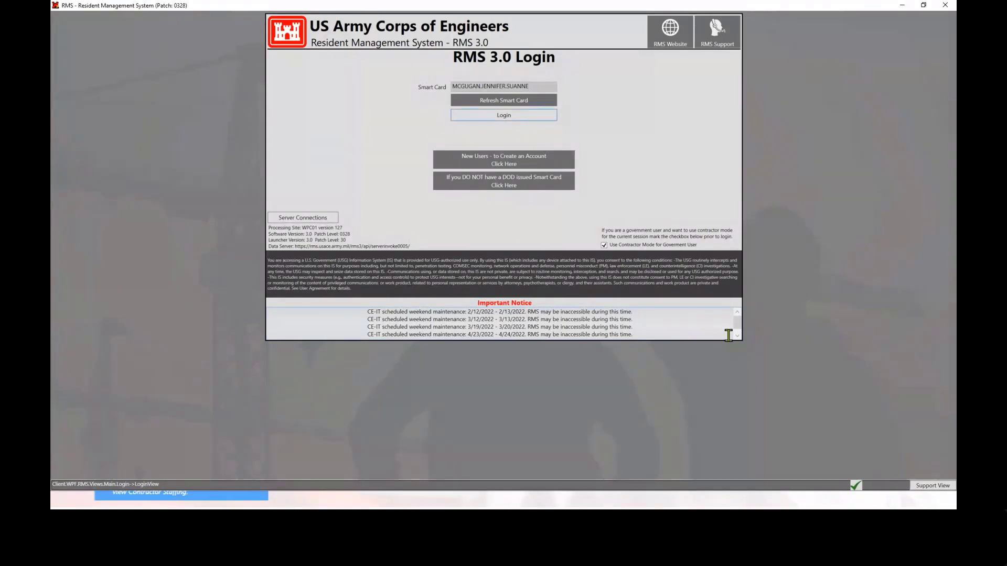
key(alt+Tab)
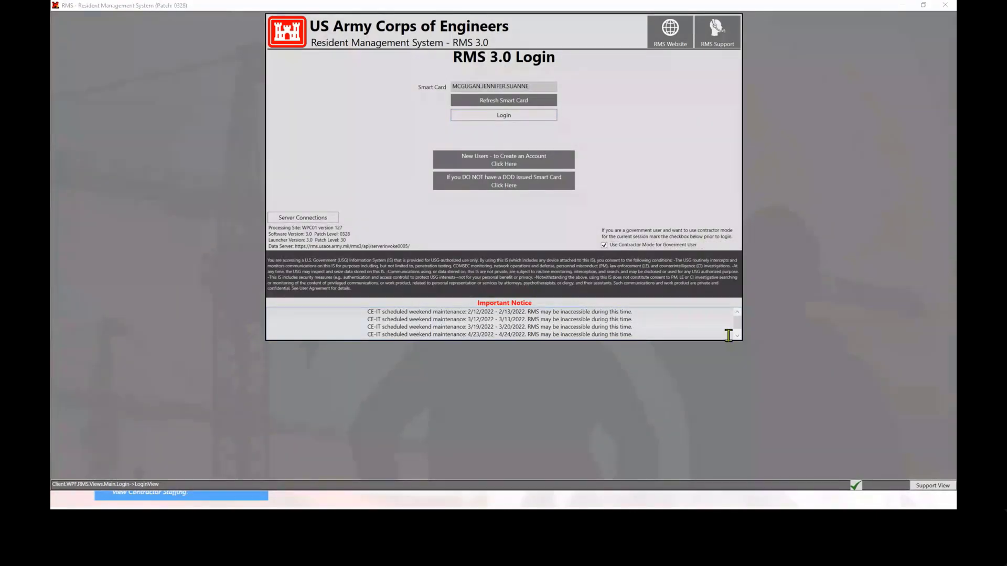
click(694, 192)
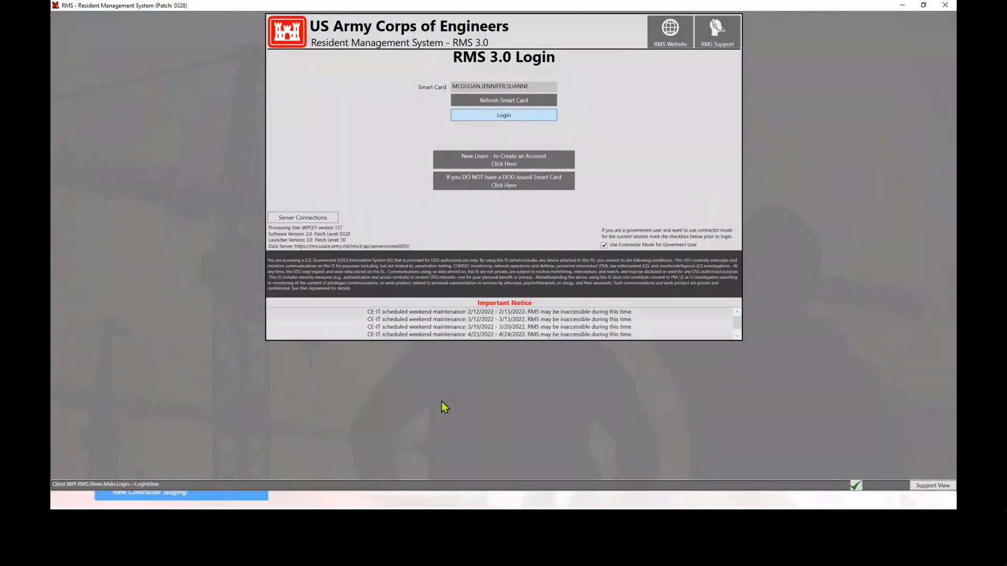
click(503, 115)
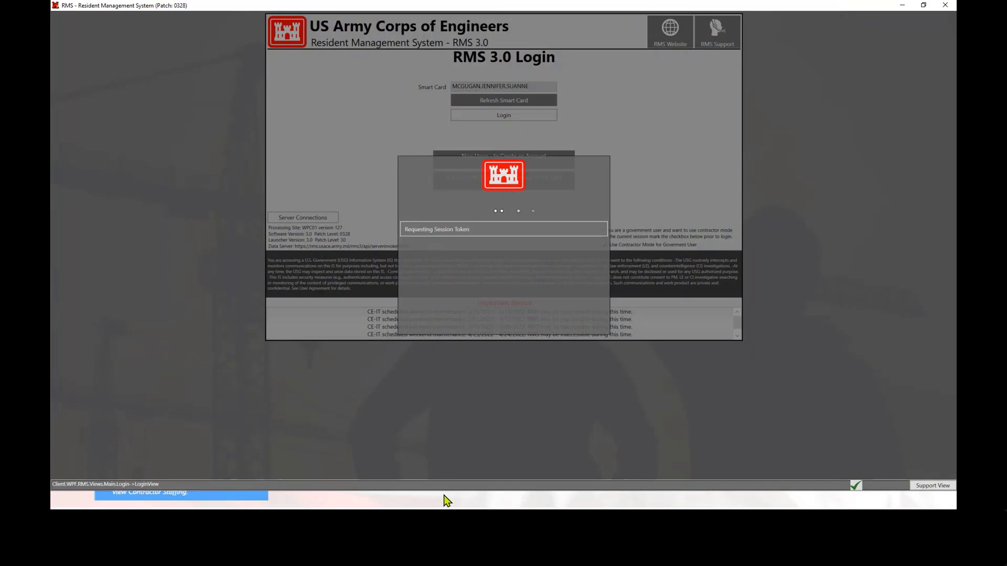